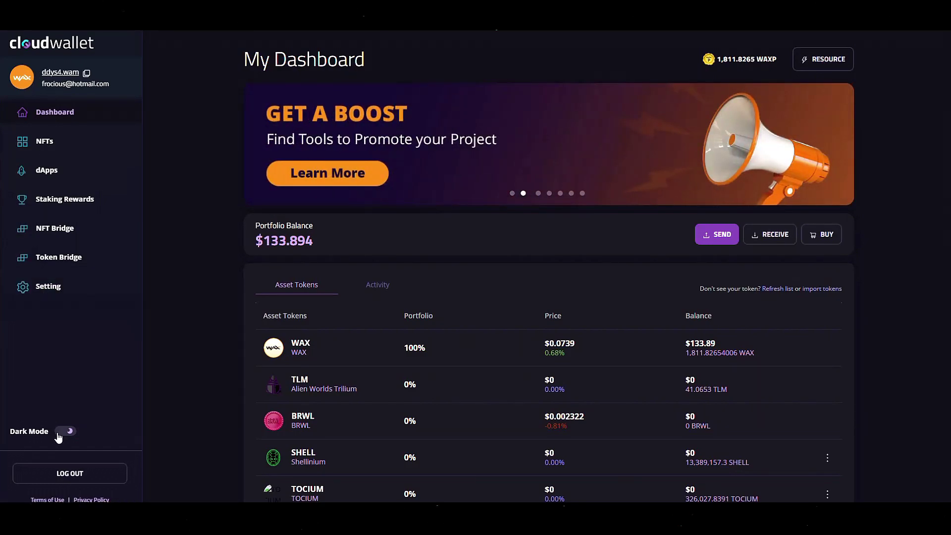
Switch the wallet interface to light mode and back to dark mode.
left_click(59, 435)
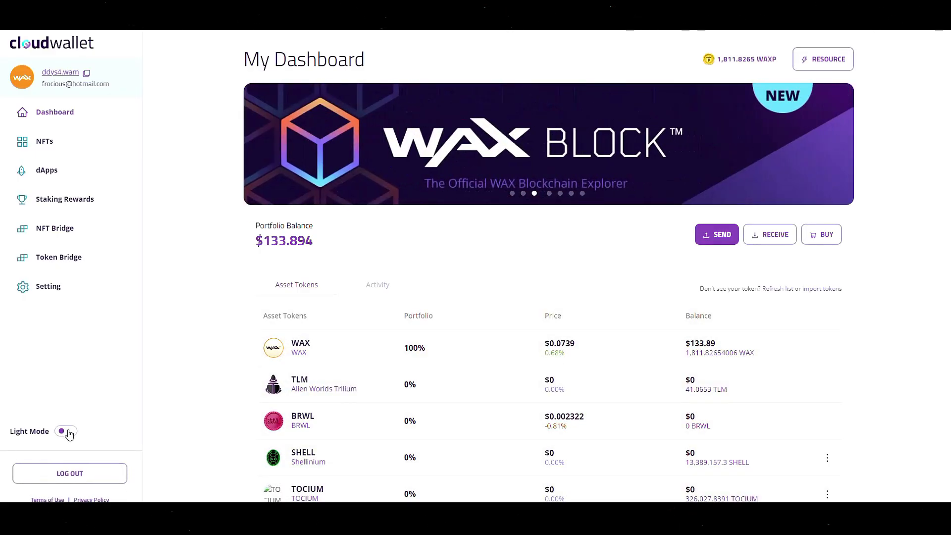
left_click(69, 433)
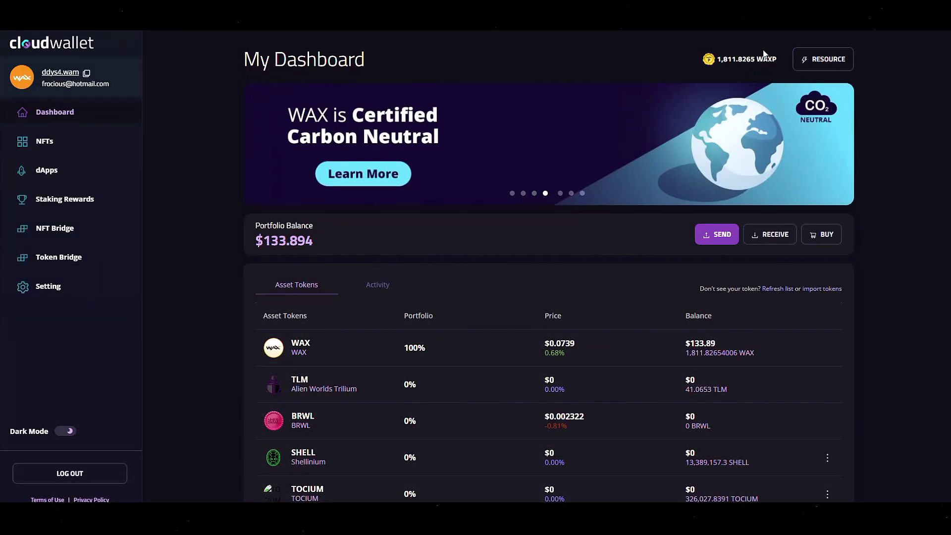
Check the full WAXP balance and inspect the account's CPU, NET and RAM network resources.
mouse_move(727, 67)
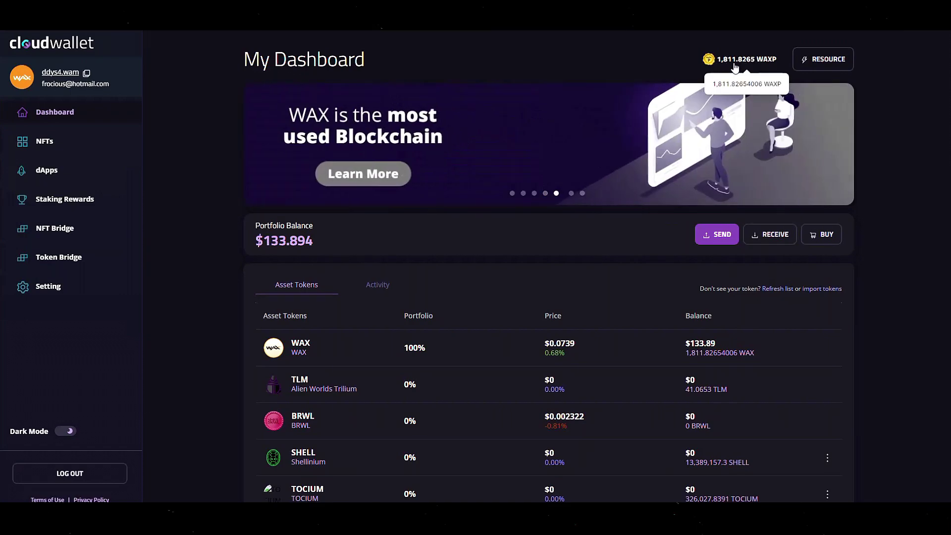
left_click(821, 63)
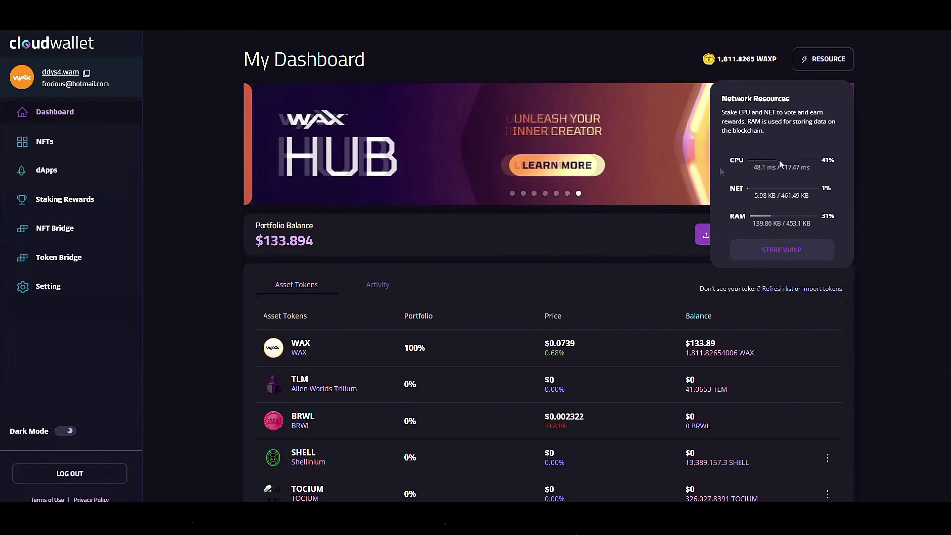
mouse_move(739, 166)
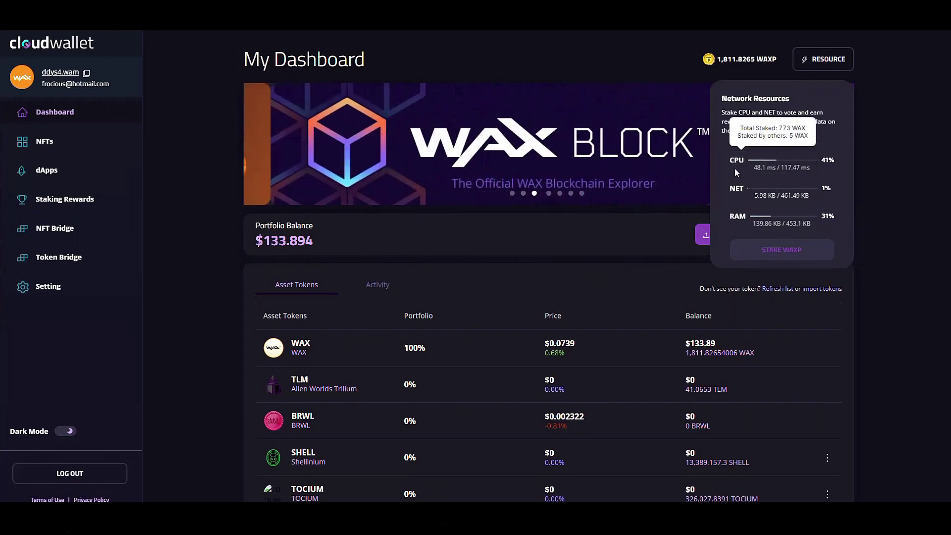
mouse_move(786, 201)
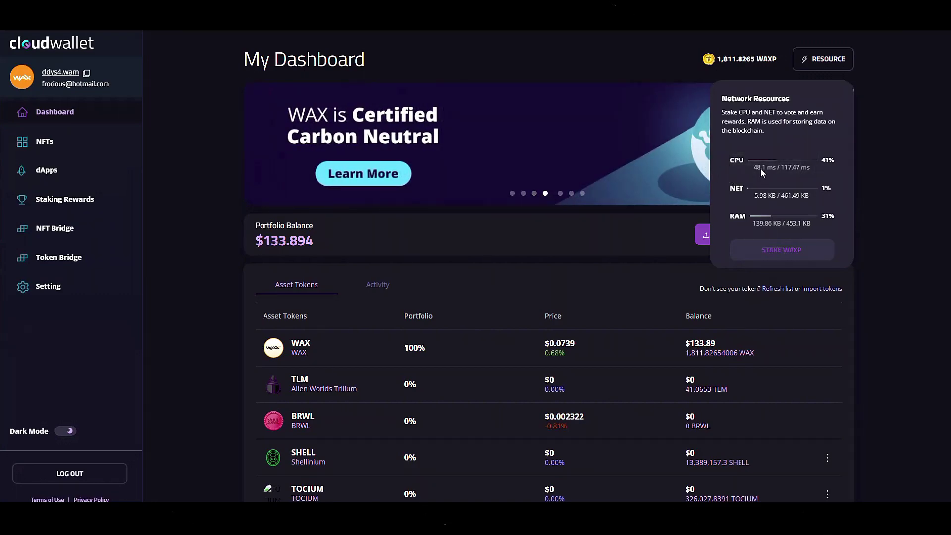
mouse_move(801, 175)
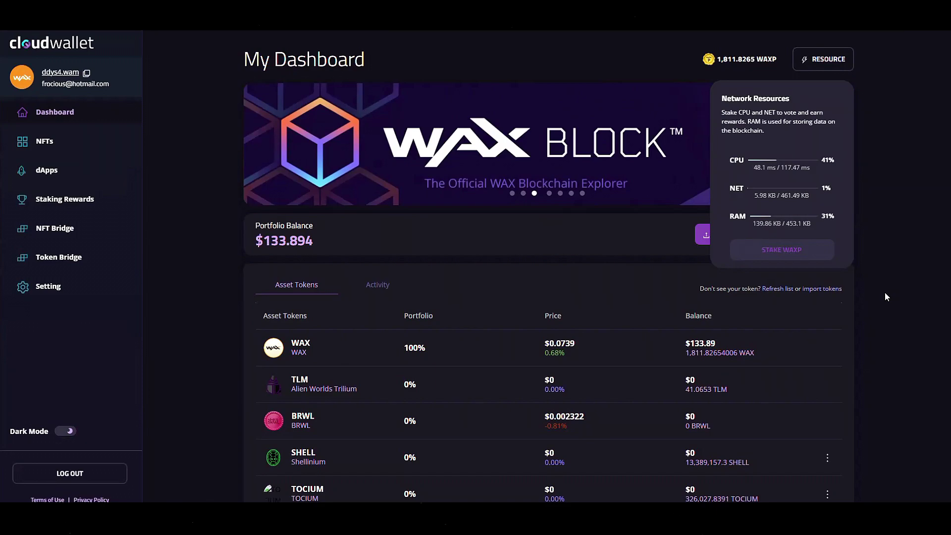
left_click(885, 292)
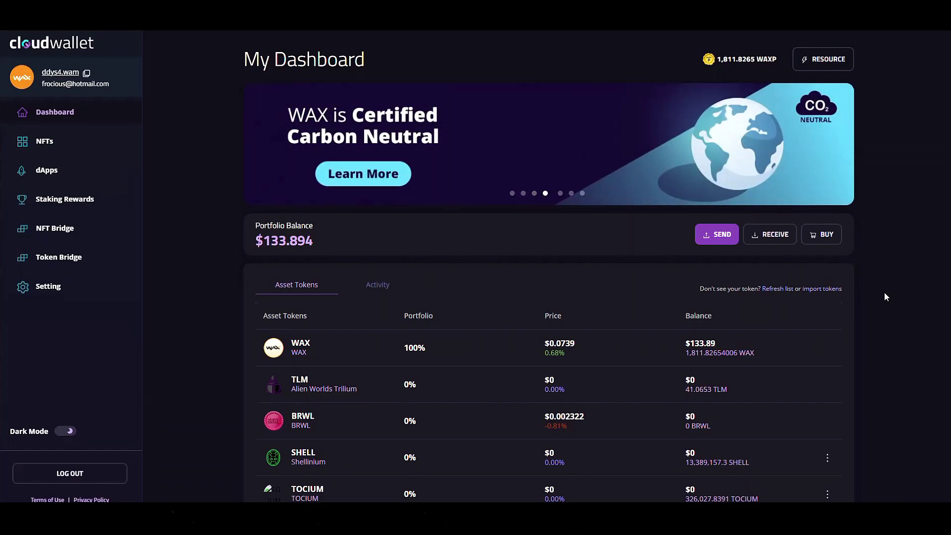
Show the WAX Block banner and look over the portfolio balance and asset tokens on the dashboard.
left_click(534, 193)
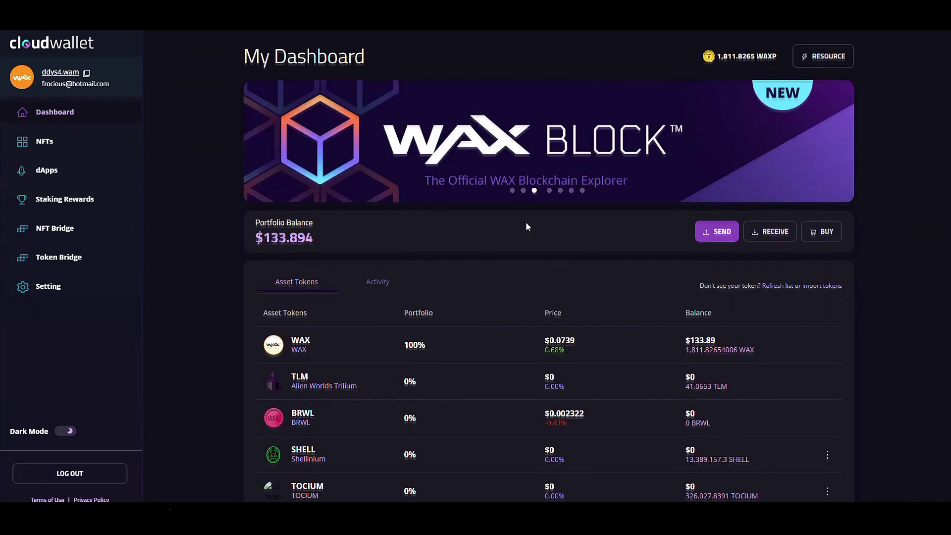
scroll(527, 227, "down", 2)
scroll(527, 224, "down", 1)
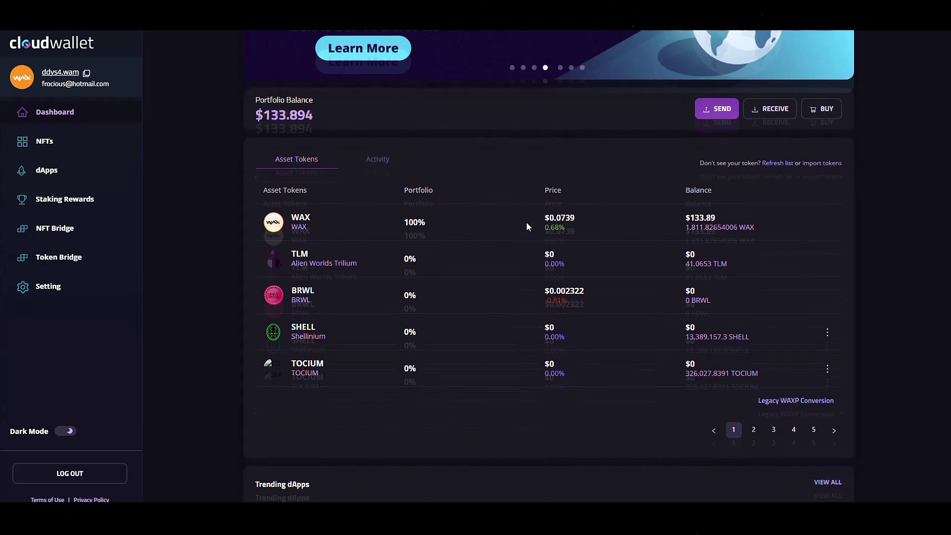
scroll(513, 367, "up", 3)
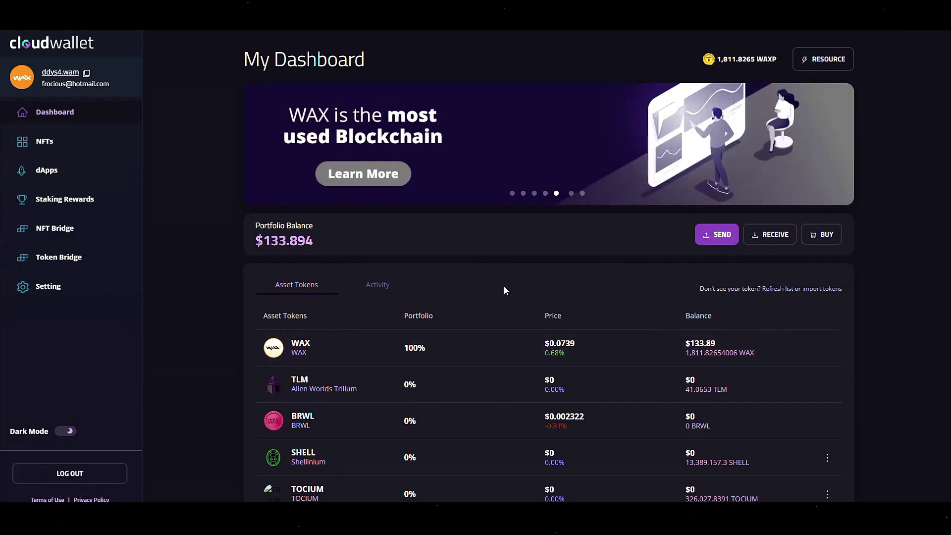
scroll(505, 287, "down", 2)
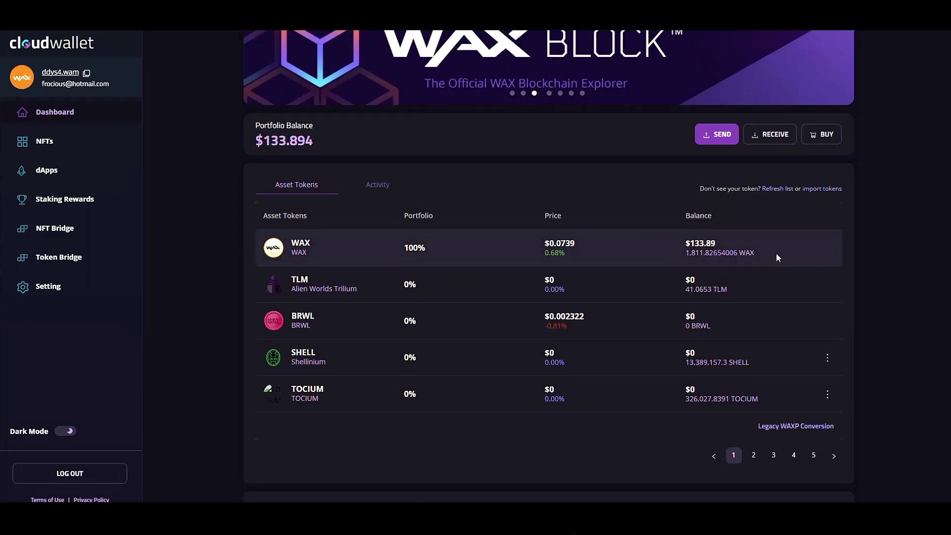
Page through the asset tokens list up to page 4 and return to page 1.
left_click(835, 458)
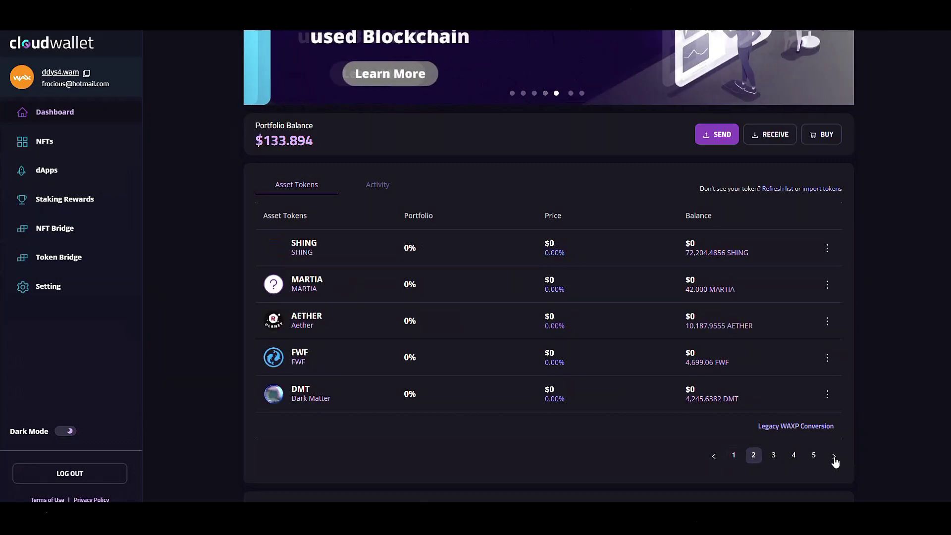
left_click(835, 458)
left_click(835, 458)
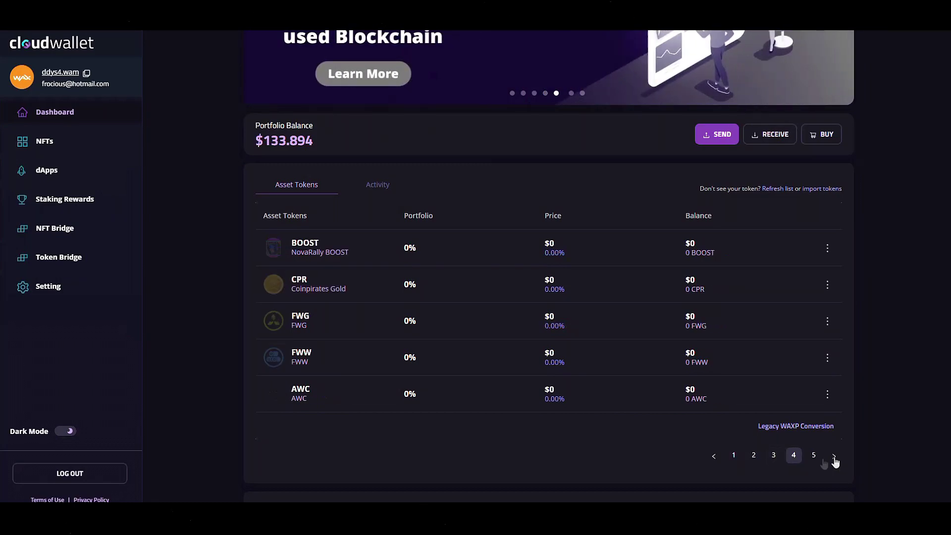
left_click(715, 458)
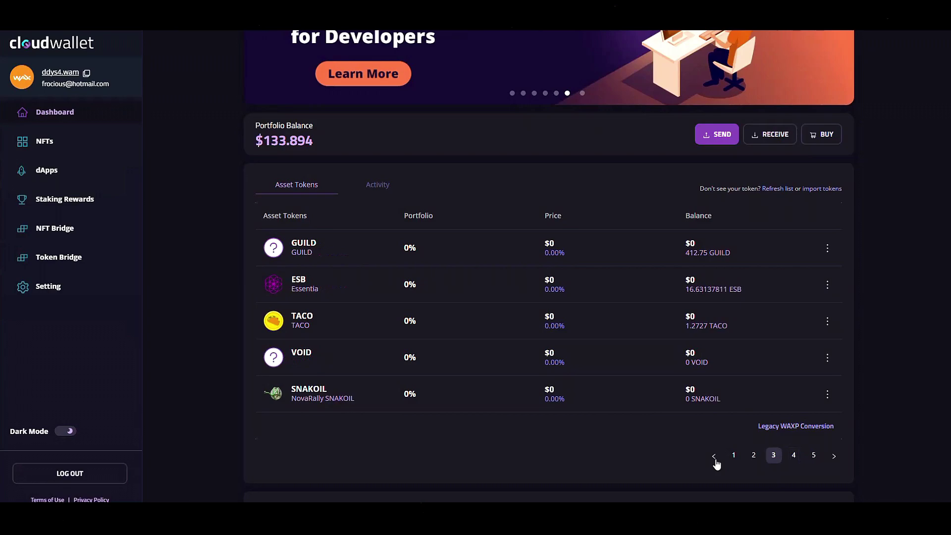
left_click(715, 459)
left_click(715, 457)
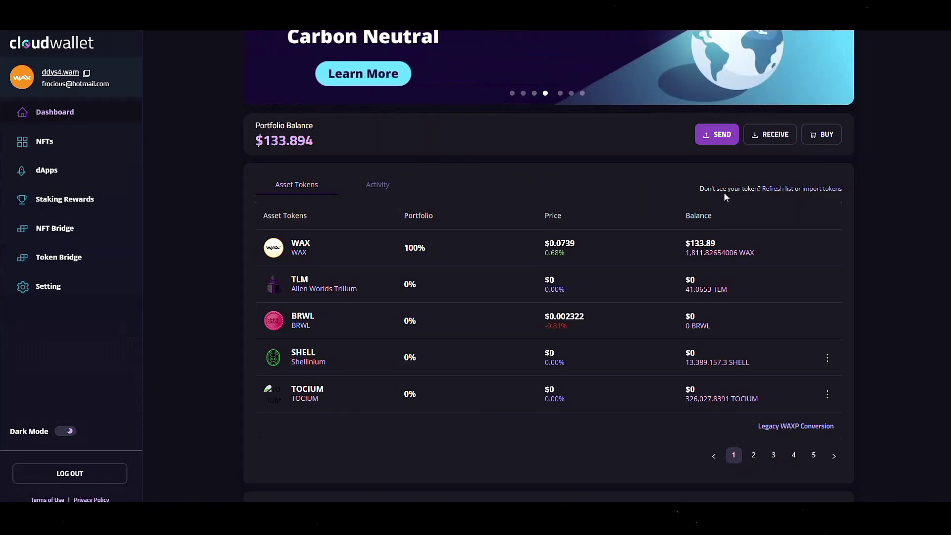
Review the fields of the Add Custom Token form for importing tokens and close it without adding one.
left_click(804, 189)
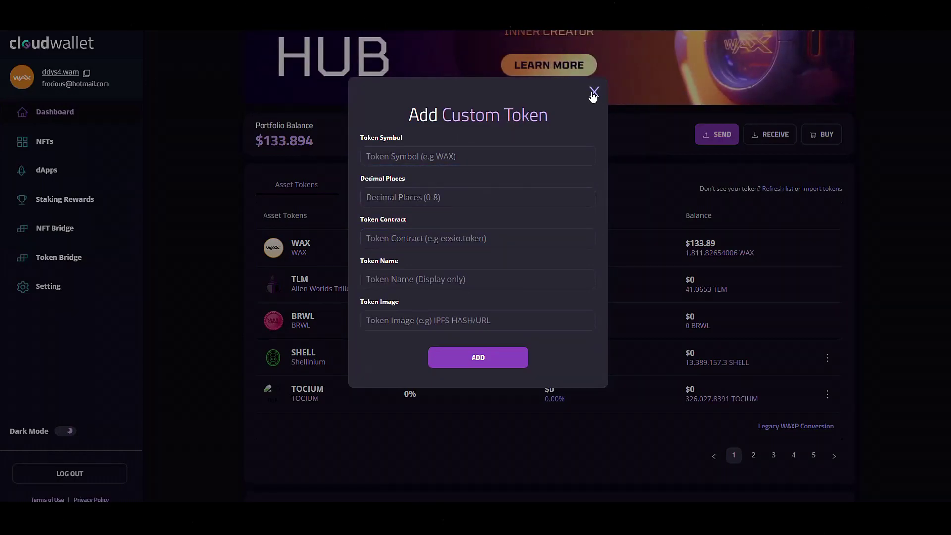
left_click(594, 93)
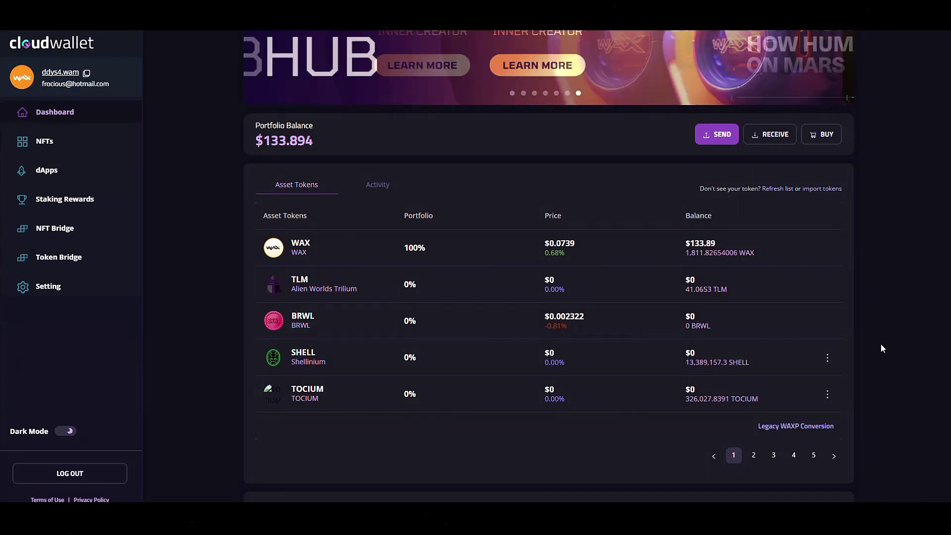
Browse the Trending dApps carousel on the dashboard forward and backward.
scroll(875, 347, "down", 3)
scroll(875, 348, "down", 2)
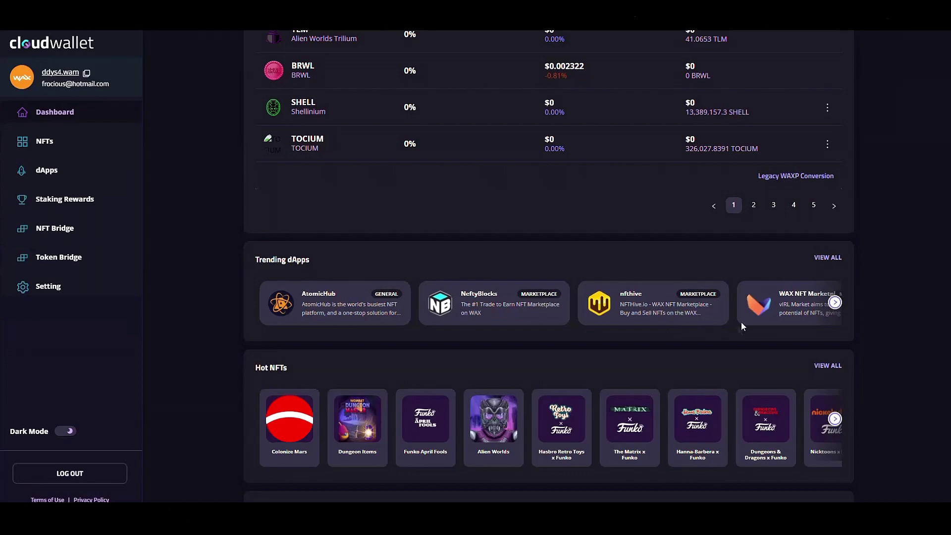
scroll(909, 385, "down", 1)
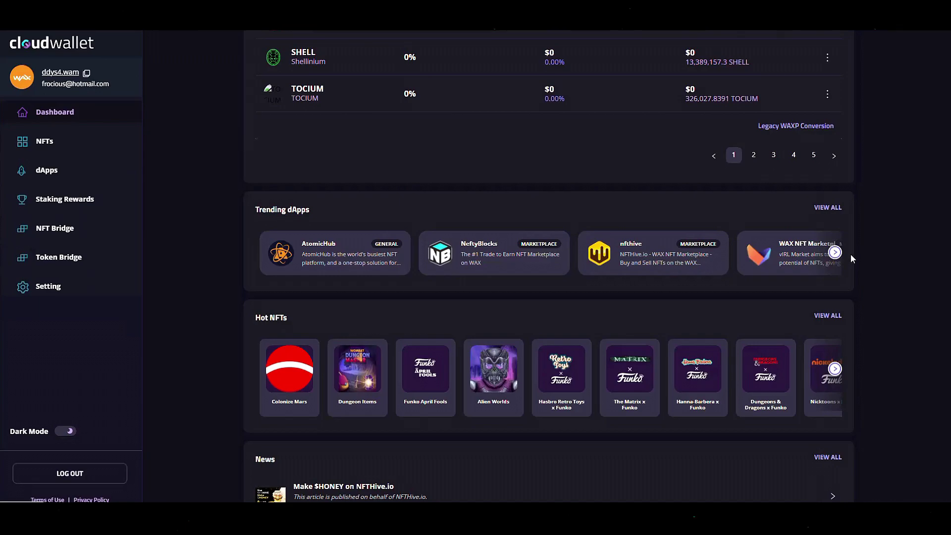
left_click(836, 253)
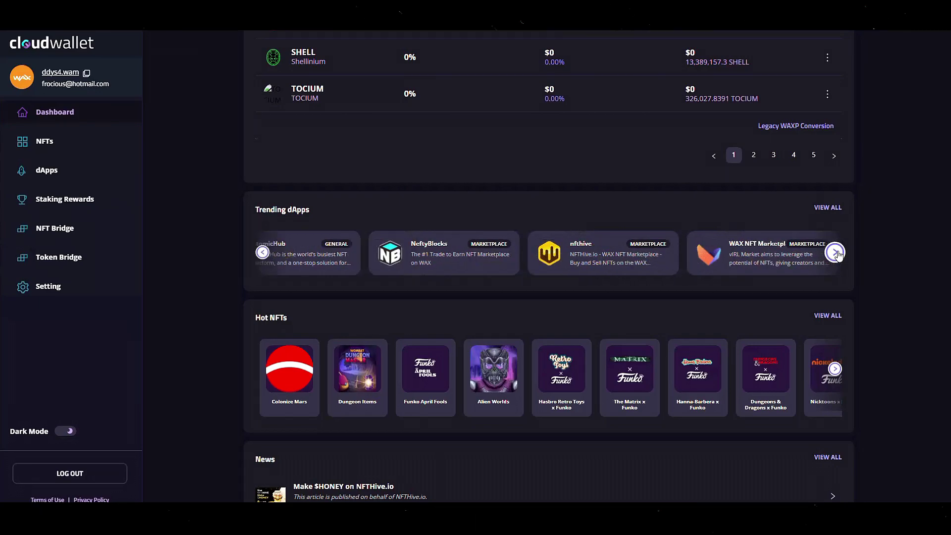
left_click(836, 253)
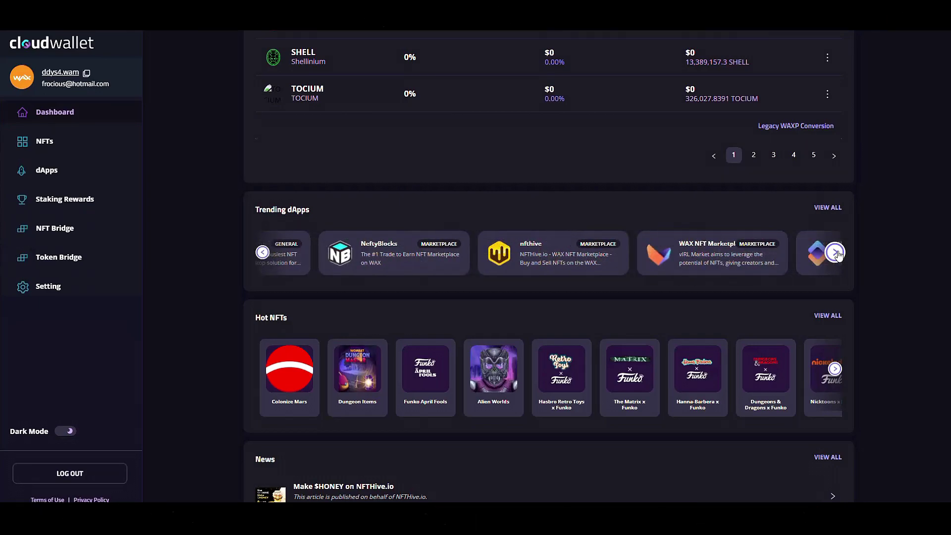
left_click(262, 252)
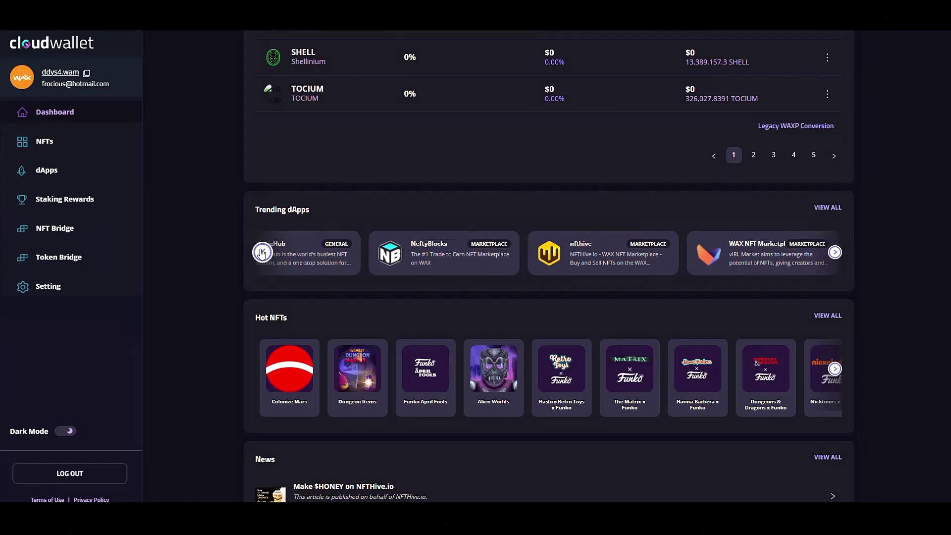
left_click(262, 252)
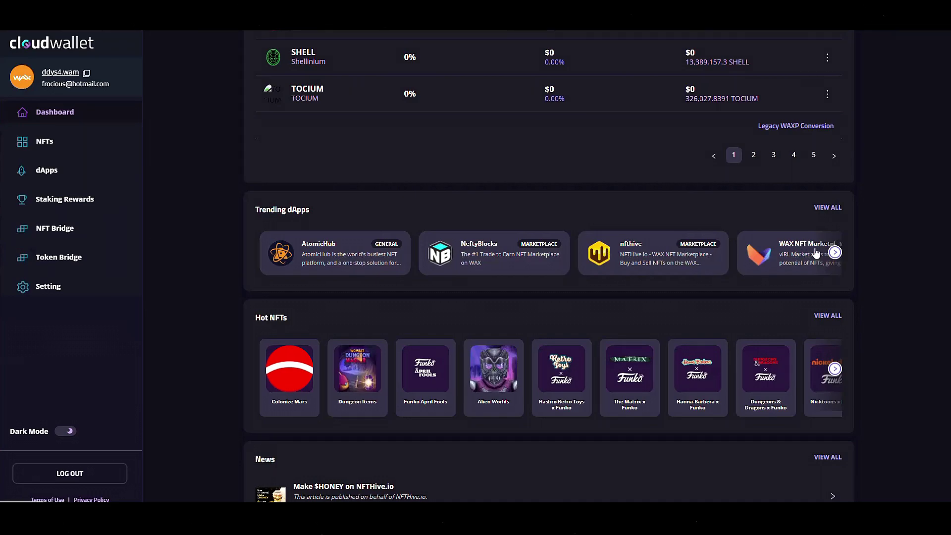
left_click(834, 253)
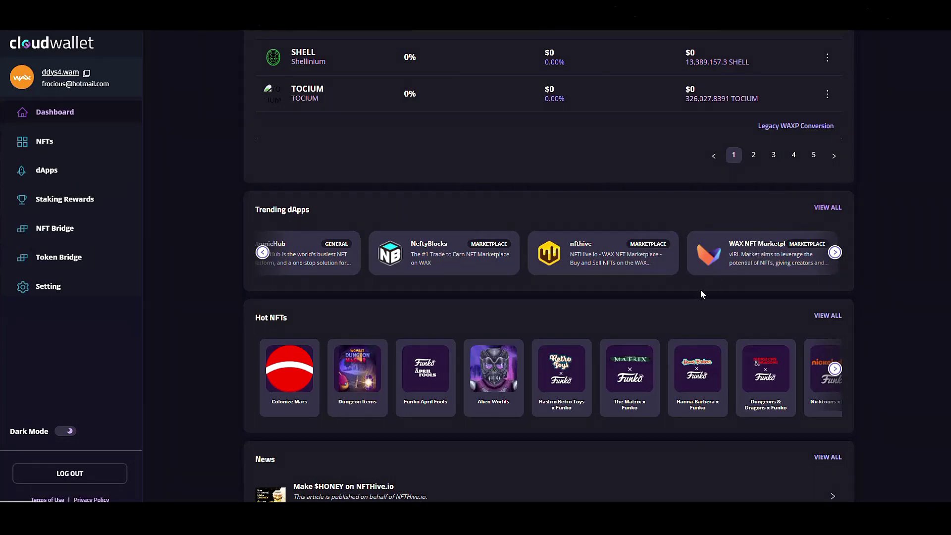
Browse the Hot NFTs carousel and the News articles, and return to the start of the dashboard.
scroll(699, 290, "down", 1)
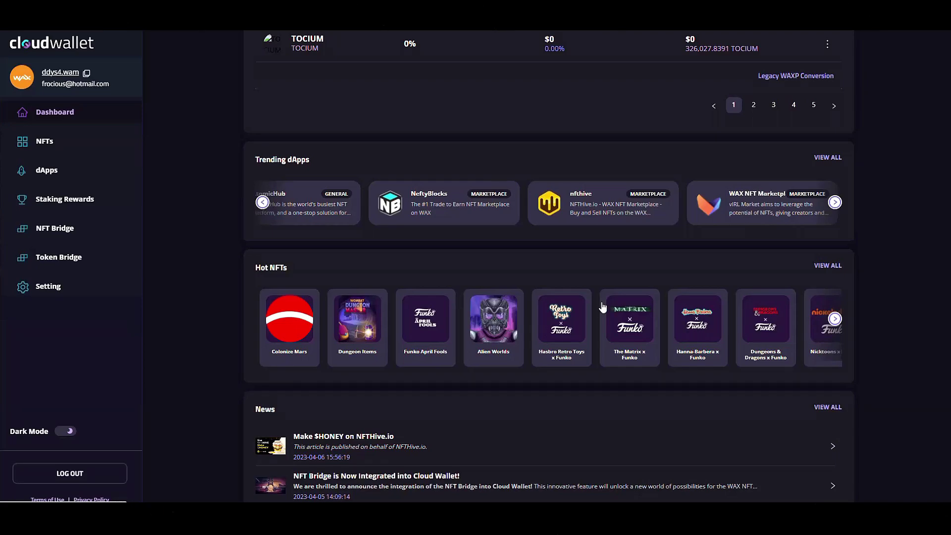
scroll(604, 308, "down", 2)
left_click(834, 221)
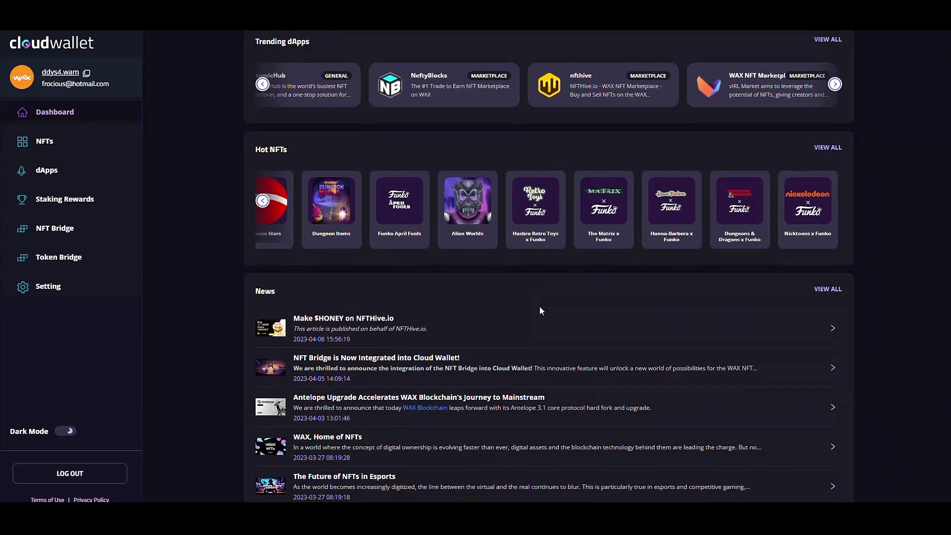
scroll(540, 310, "down", 1)
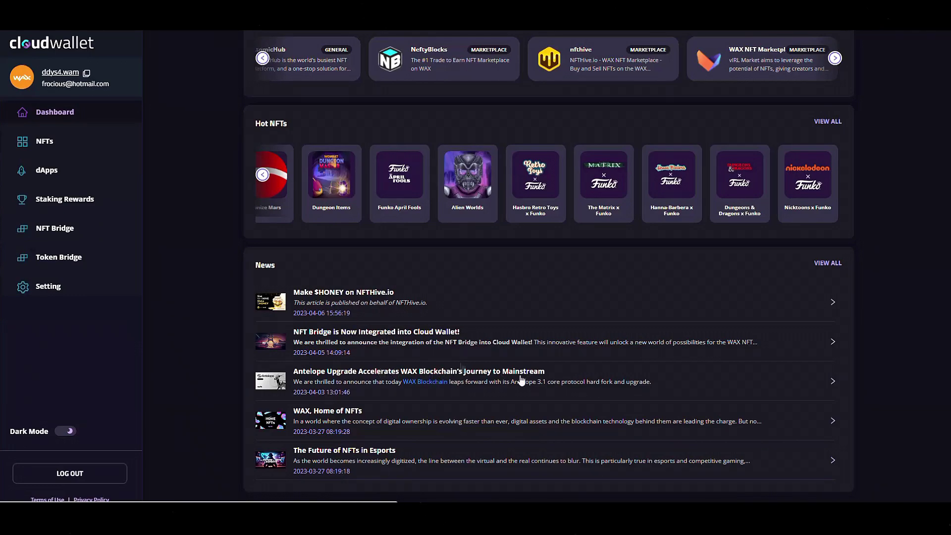
scroll(654, 419, "up", 15)
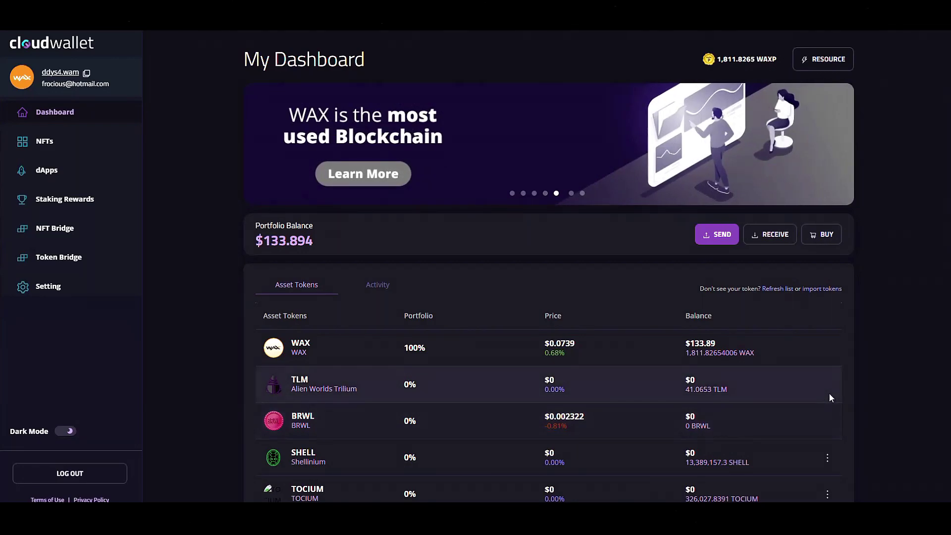
scroll(830, 392, "down", 3)
scroll(831, 387, "down", 2)
scroll(831, 388, "up", 5)
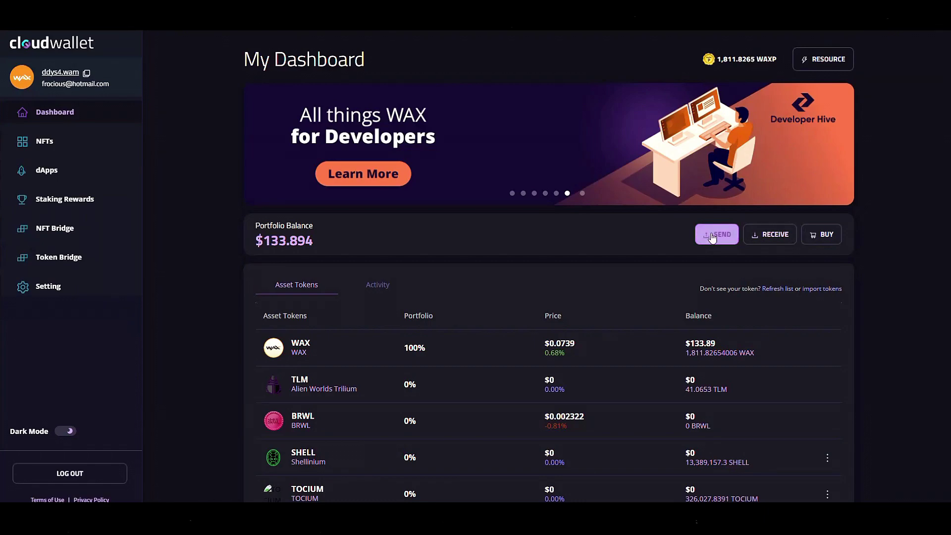
View the token sending form and the Receive WAXP Tokens QR code, closing each without transferring anything.
left_click(719, 238)
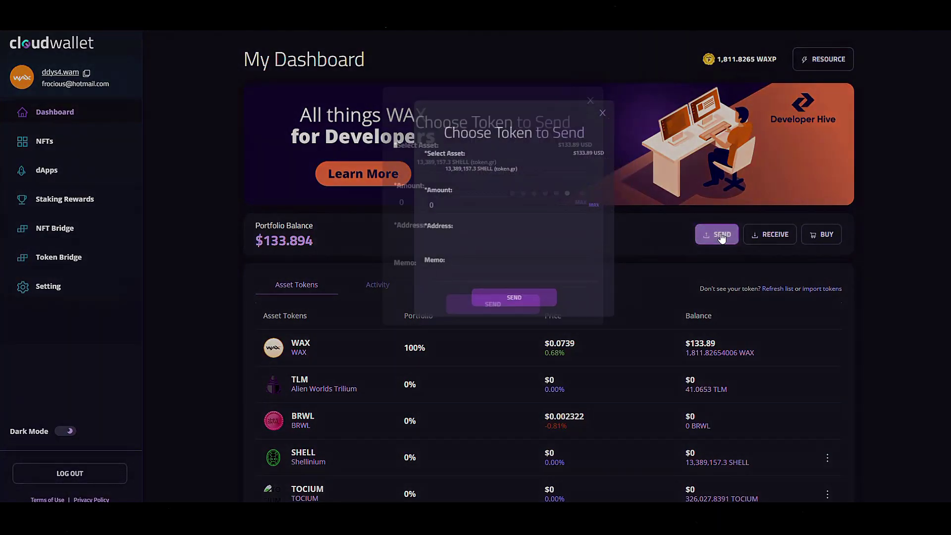
left_click(582, 93)
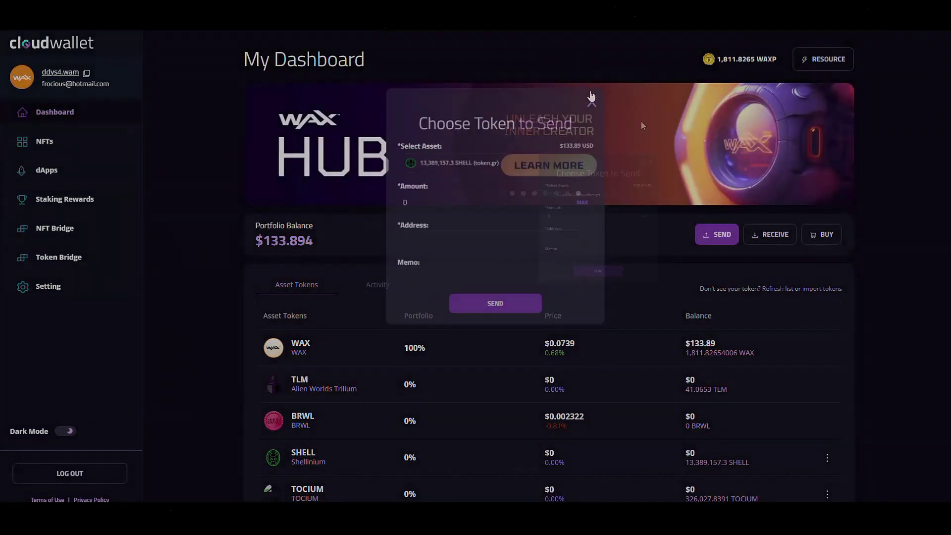
left_click(781, 240)
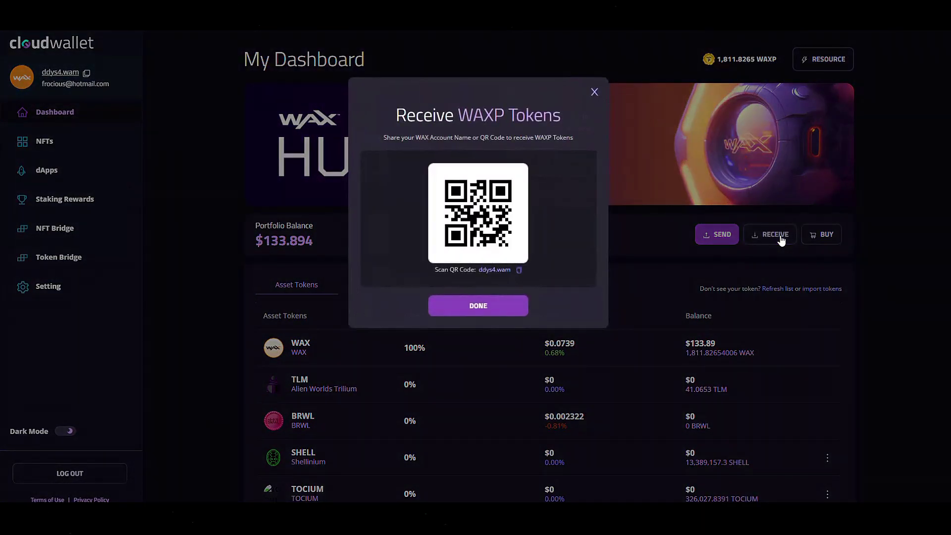
left_click(595, 93)
Review the exchanges and merchants offered for buying WAXP and close the list.
left_click(822, 234)
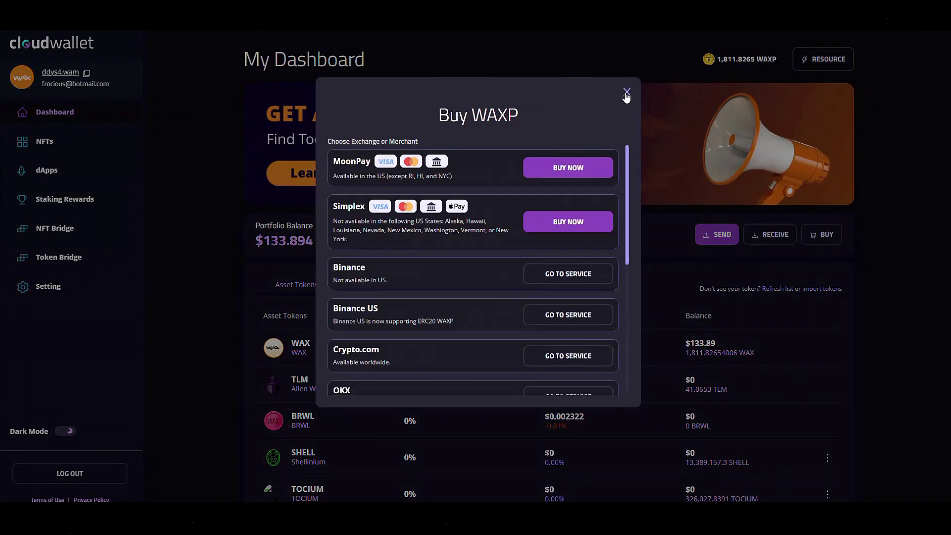
left_click(626, 95)
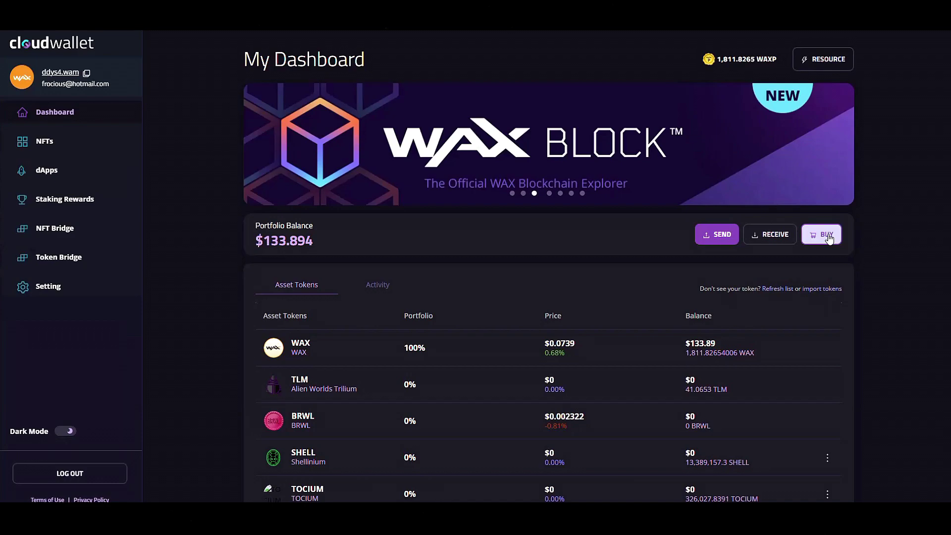
Reopen the Buy WAXP options, look through the services from MoonPay to ChangeNOW, and close them without buying.
left_click(828, 238)
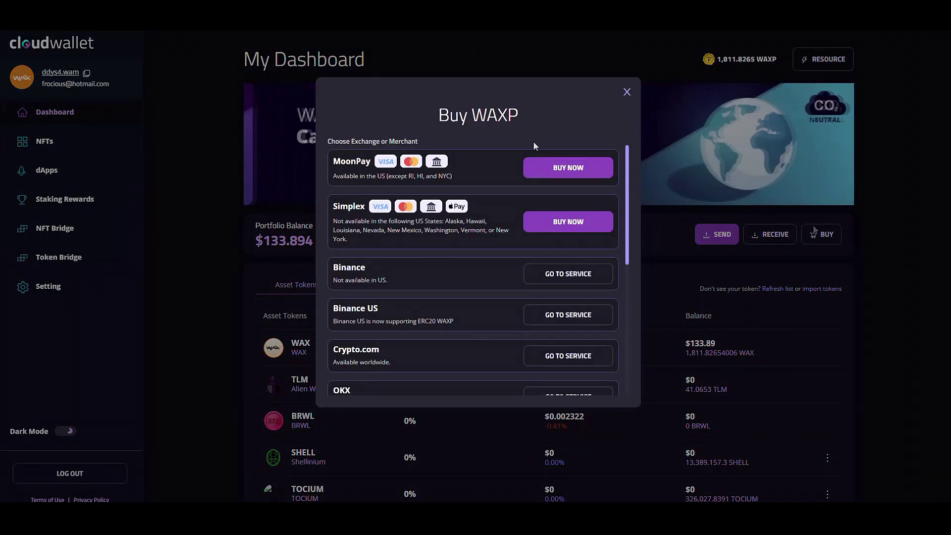
scroll(447, 297, "down", 6)
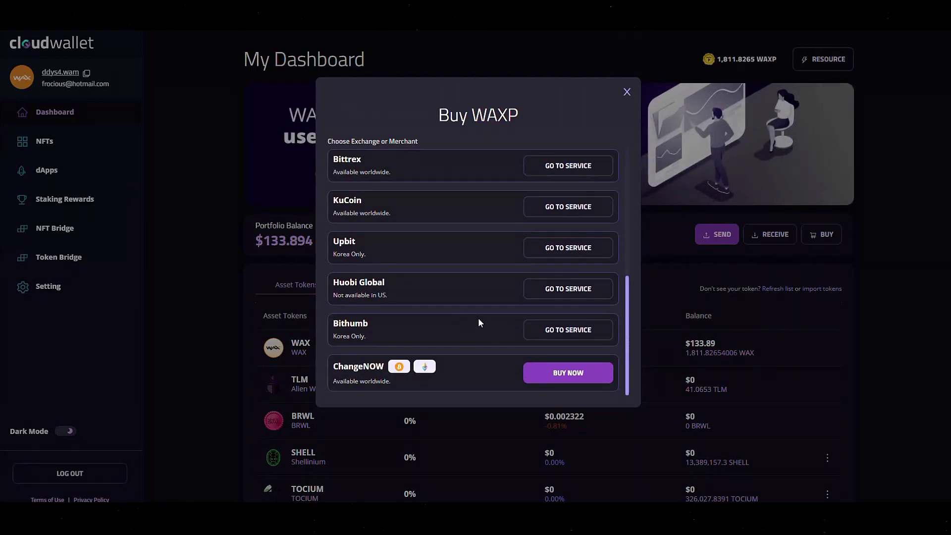
scroll(479, 322, "up", 5)
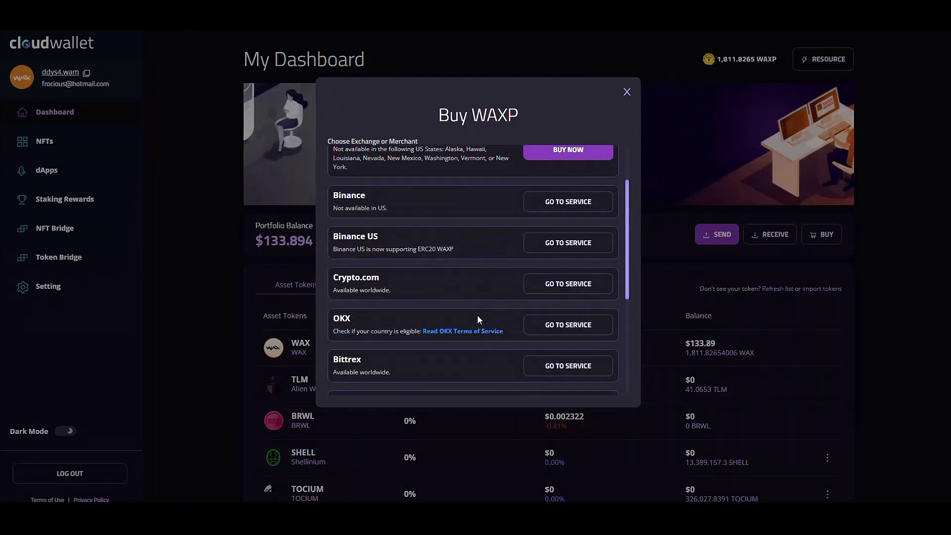
scroll(477, 314, "up", 2)
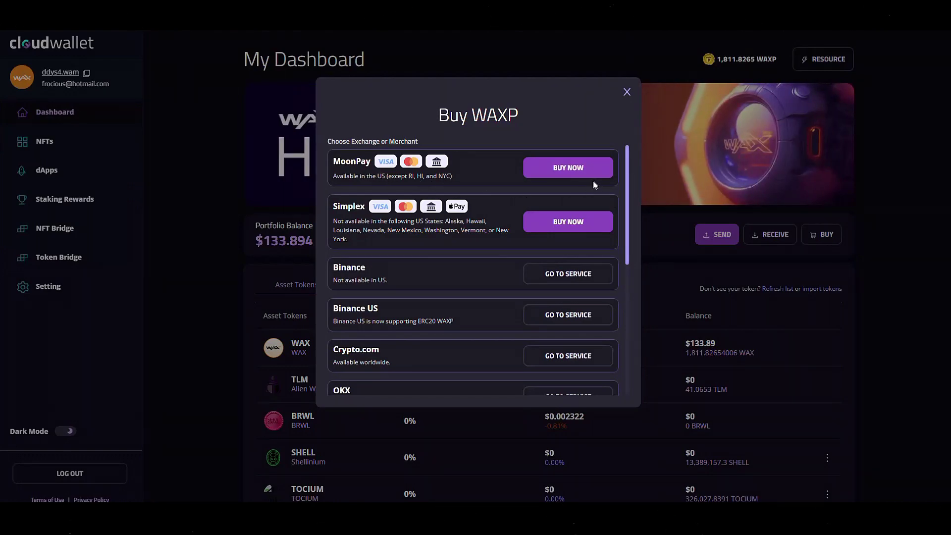
left_click(627, 92)
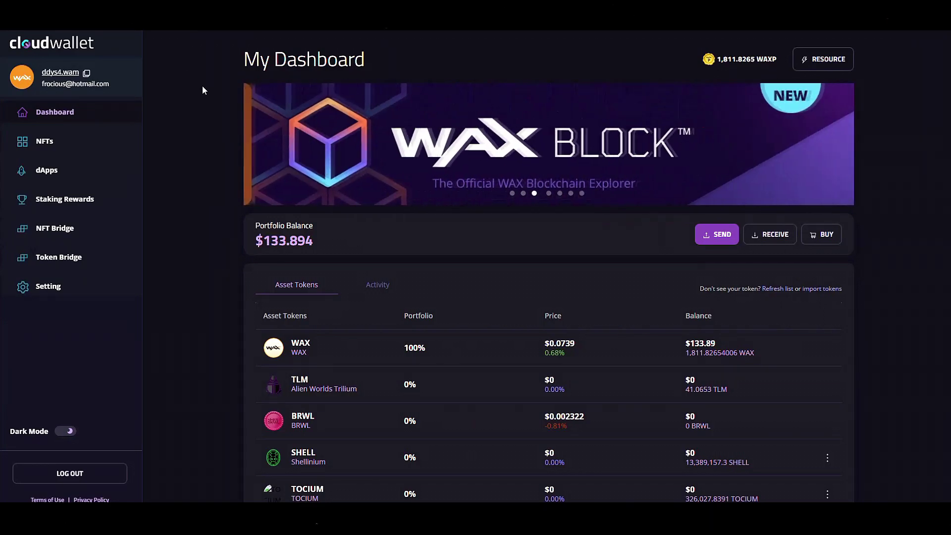
Browse the My NFTs gallery, preview the animated pixversegame Data set NFTs, and return to the start of the gallery.
left_click(44, 142)
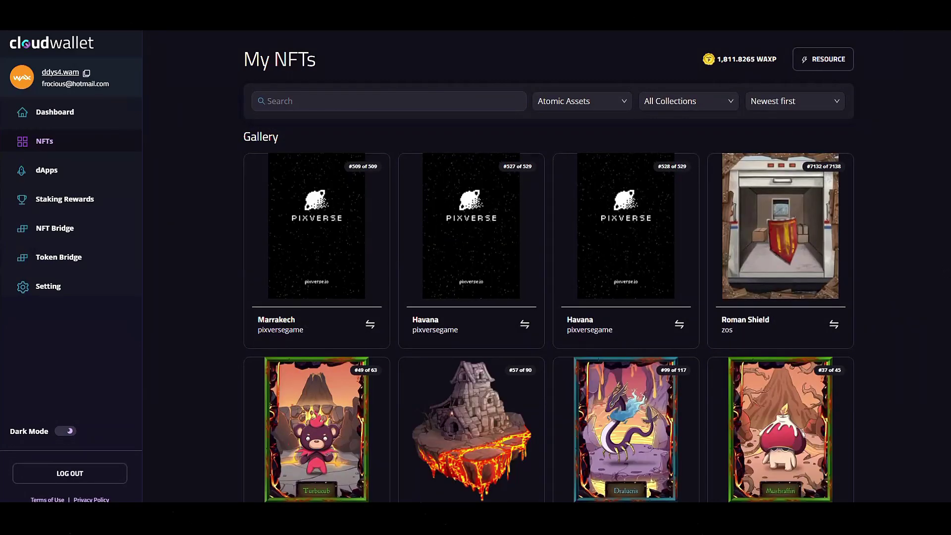
scroll(918, 291, "down", 10)
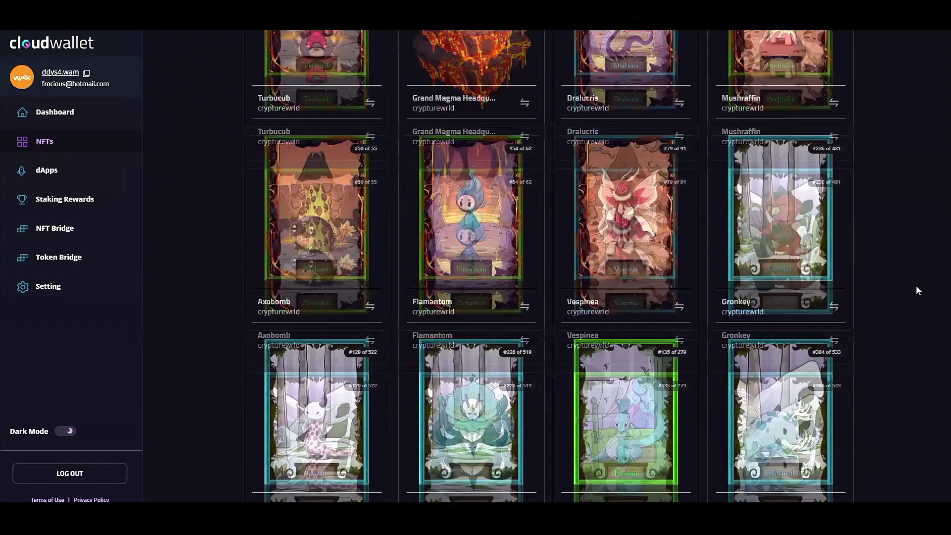
scroll(916, 287, "down", 10)
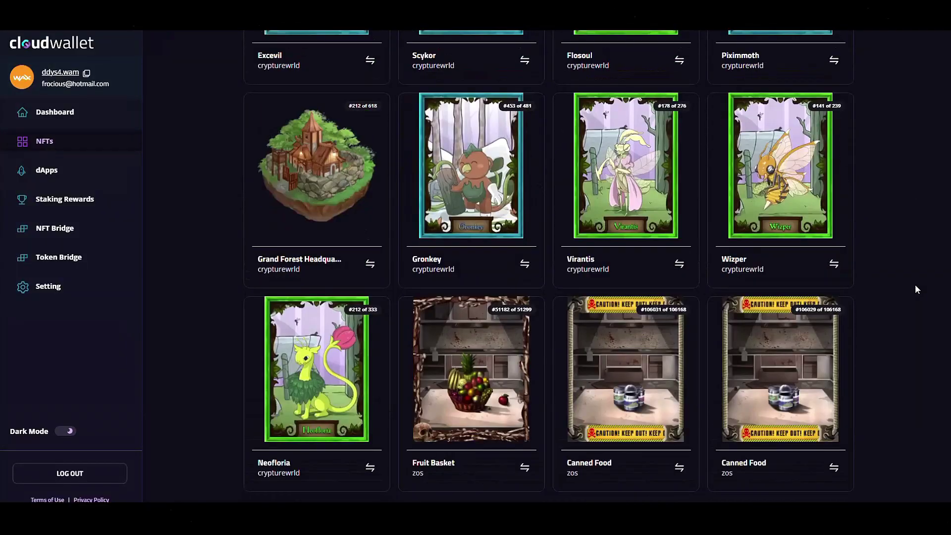
scroll(916, 282, "down", 6)
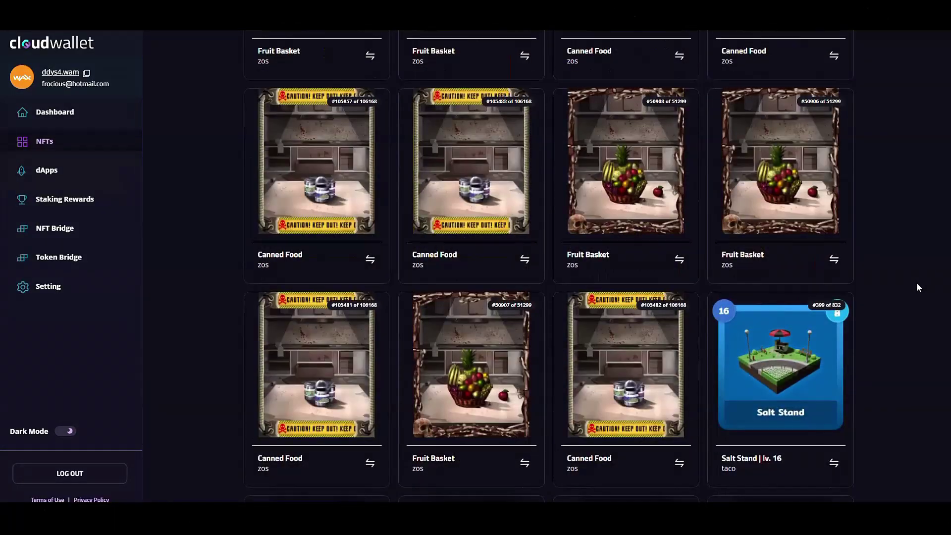
scroll(917, 282, "down", 3)
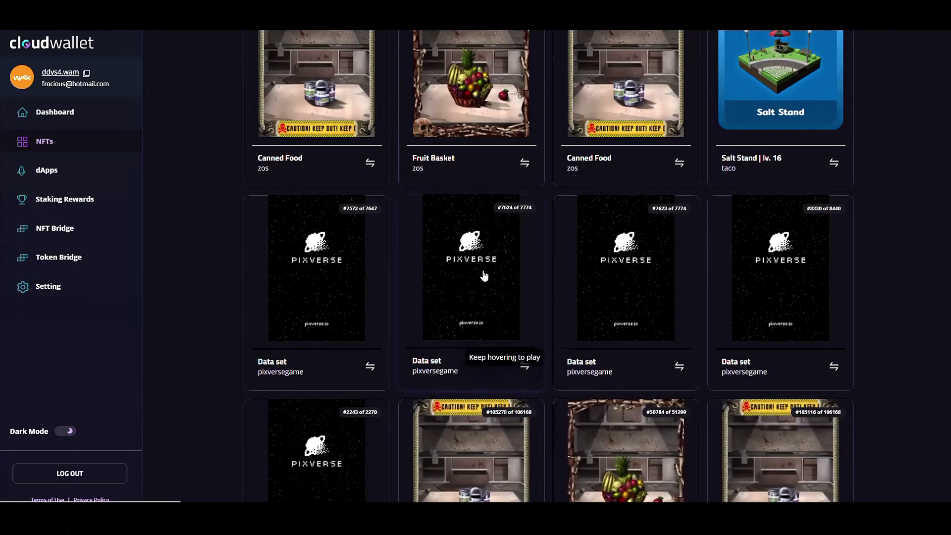
mouse_move(484, 276)
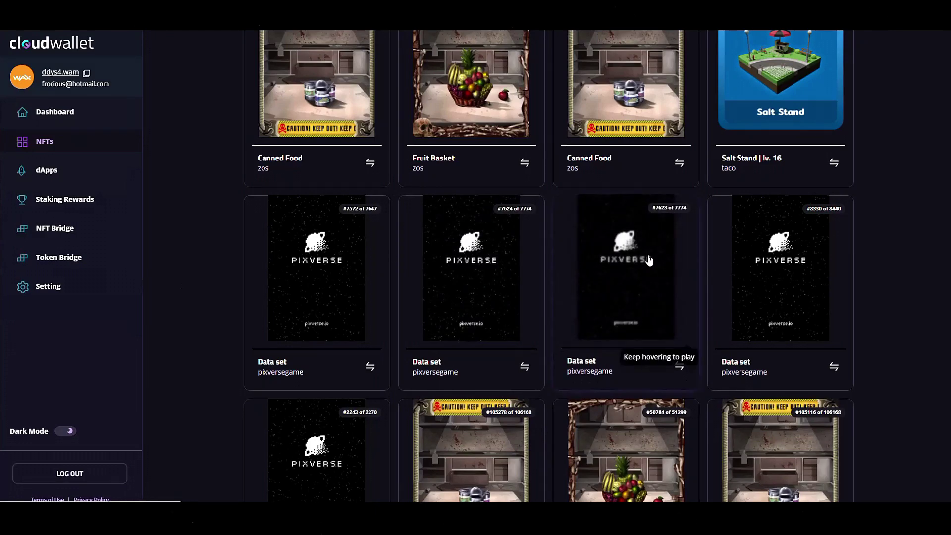
mouse_move(649, 260)
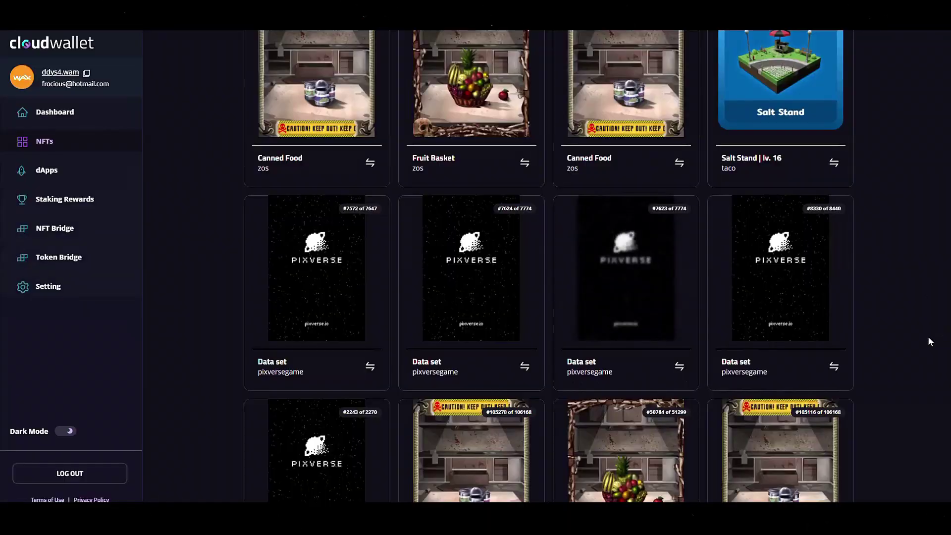
scroll(928, 341, "up", 3)
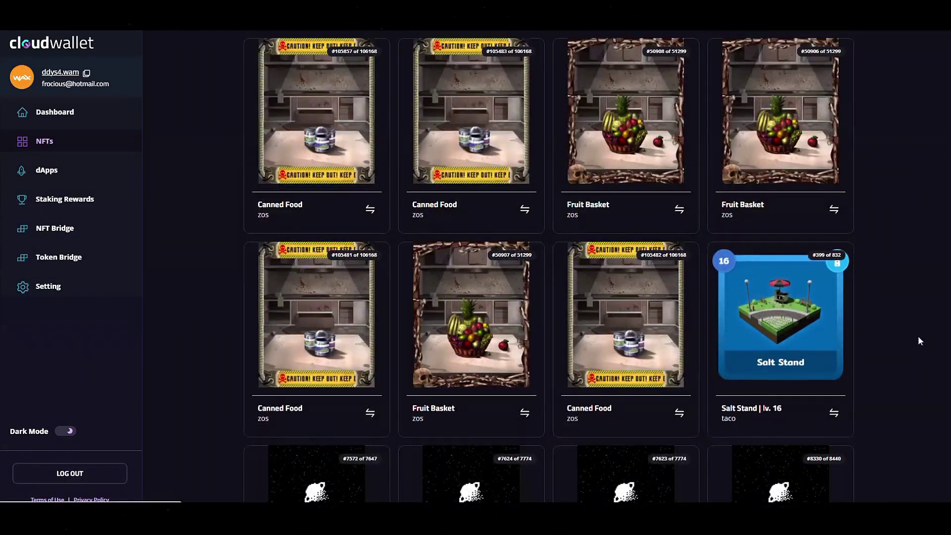
scroll(921, 333, "up", 5)
scroll(921, 331, "up", 15)
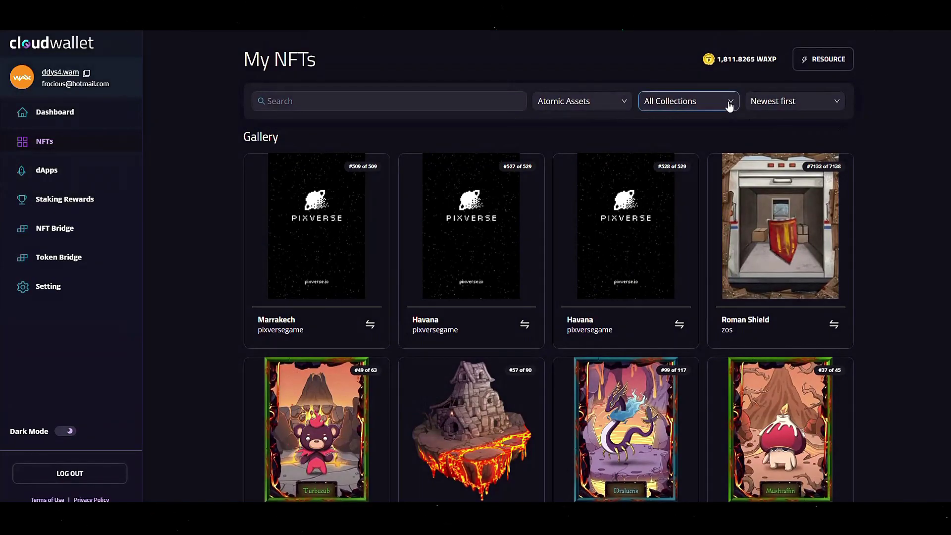
Look through the available collections, filter the NFT gallery to the onmars collection, and view its land plots.
left_click(729, 103)
scroll(710, 198, "down", 10)
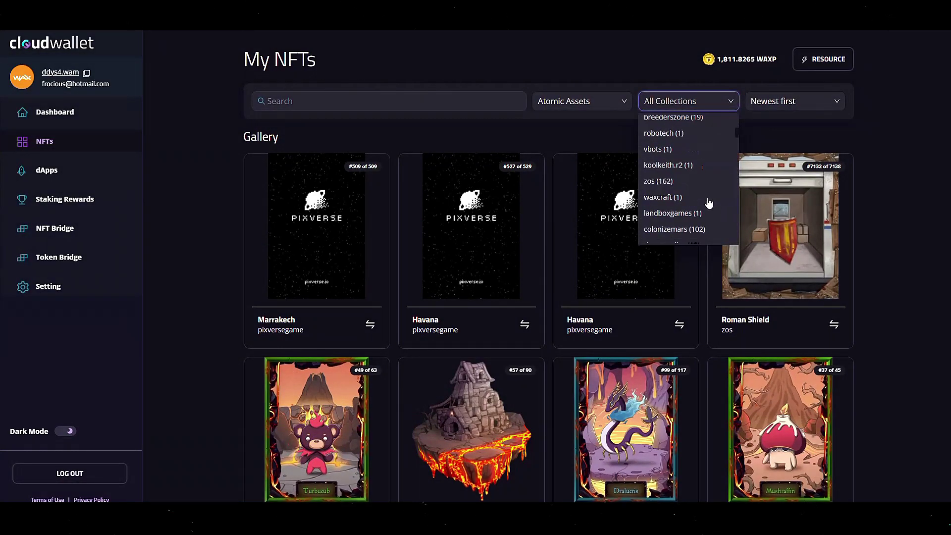
scroll(709, 199, "up", 10)
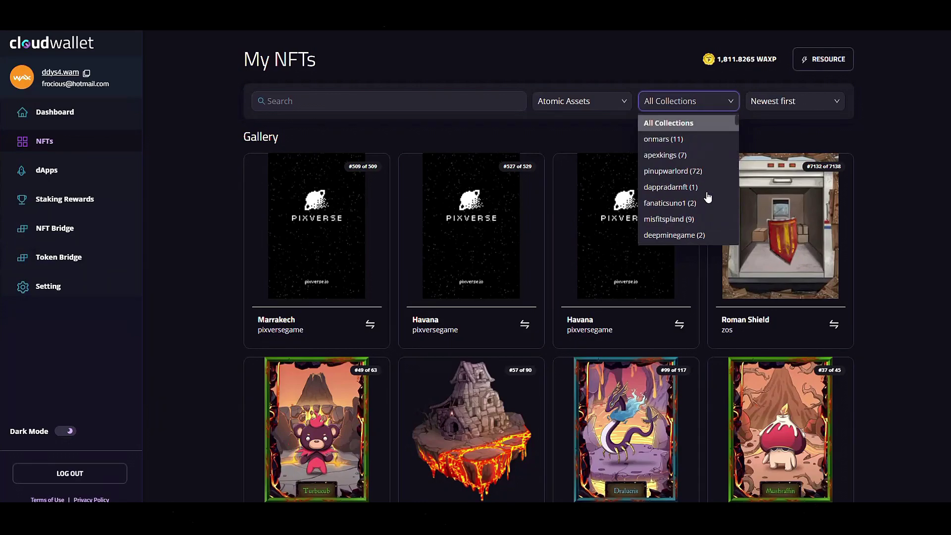
left_click(661, 140)
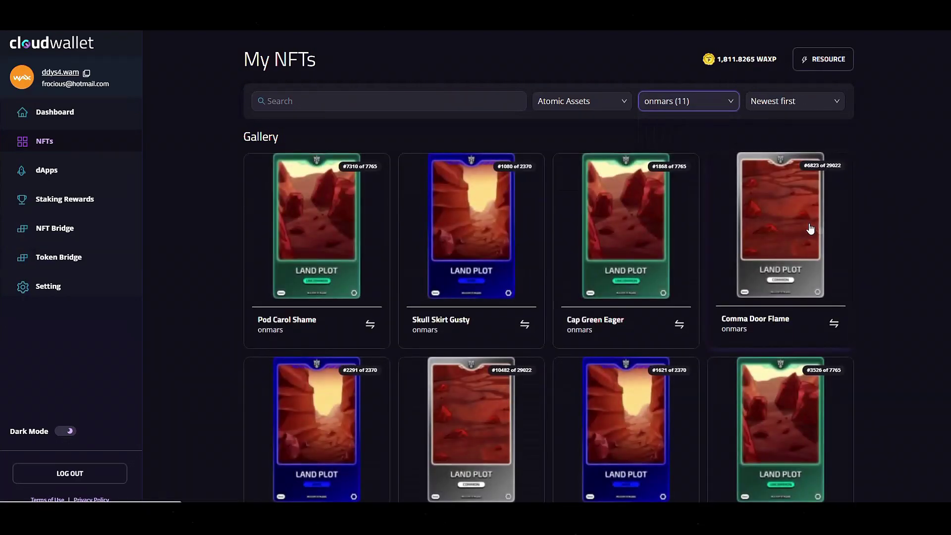
scroll(598, 295, "down", 4)
scroll(598, 290, "up", 5)
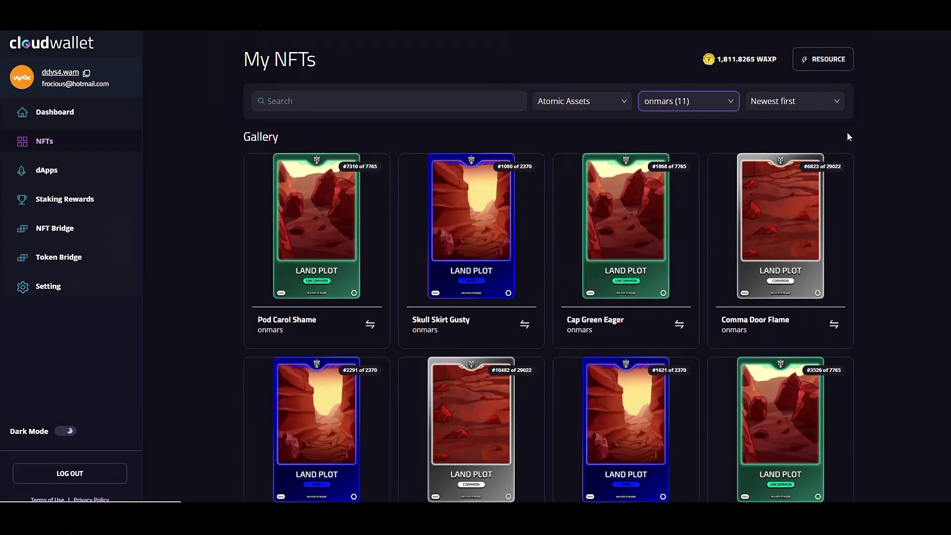
View the NFT sort orders without changing them, then switch the asset type to Simple Assets and back to Atomic Assets.
left_click(782, 103)
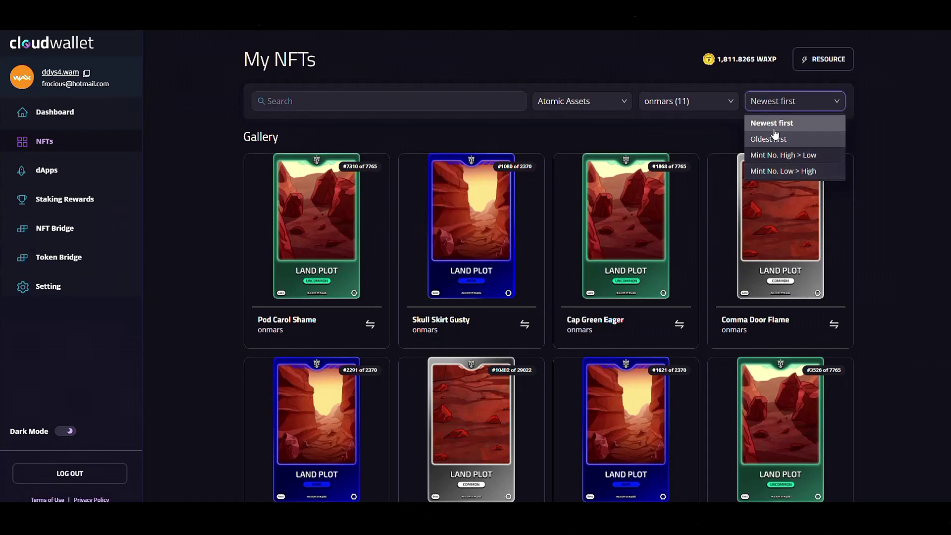
left_click(928, 115)
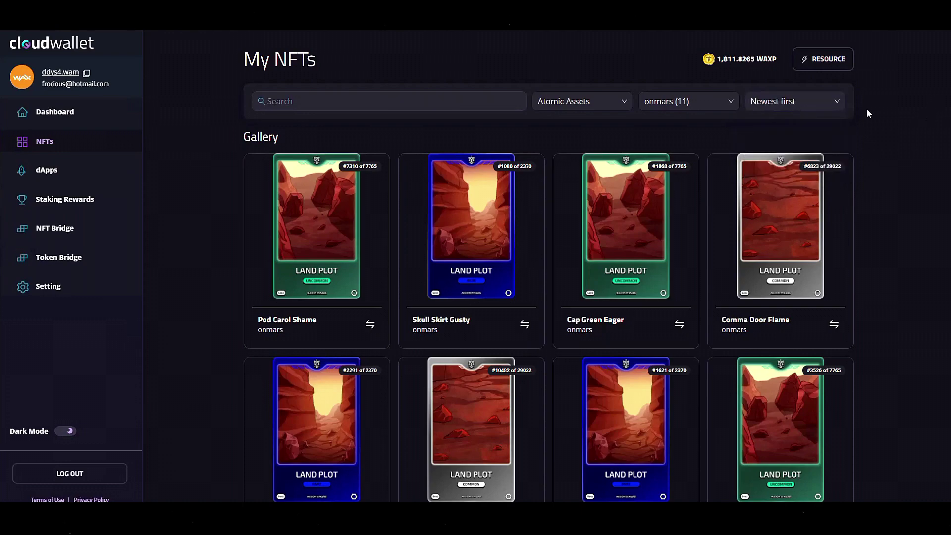
left_click(621, 103)
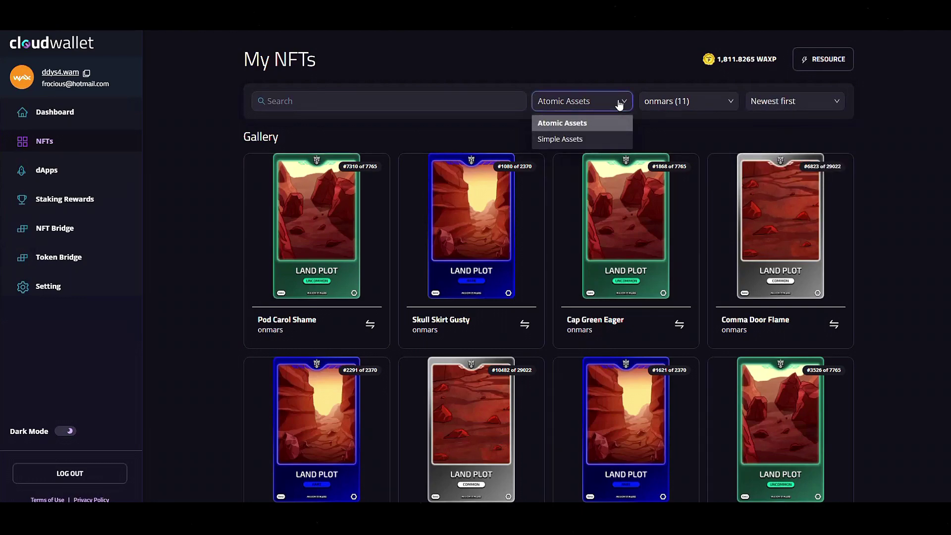
left_click(589, 138)
left_click(573, 101)
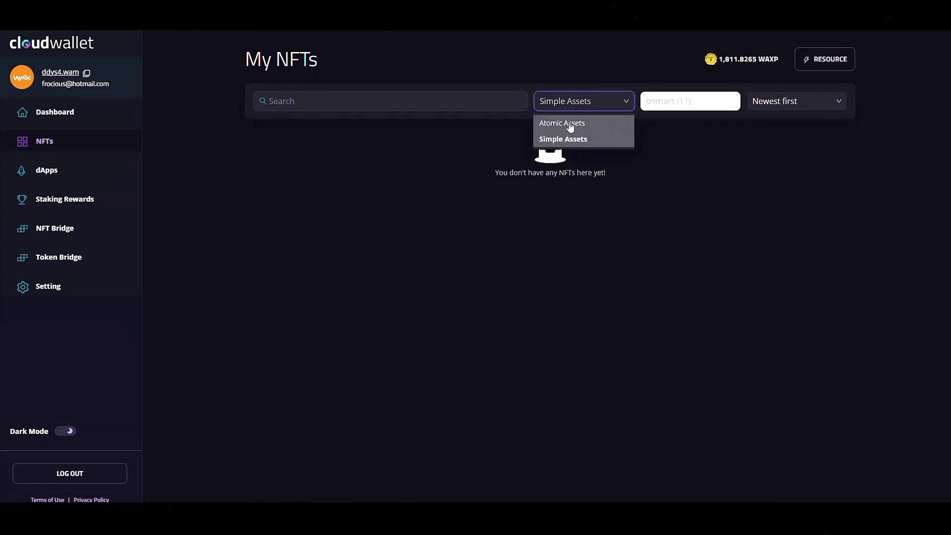
left_click(571, 125)
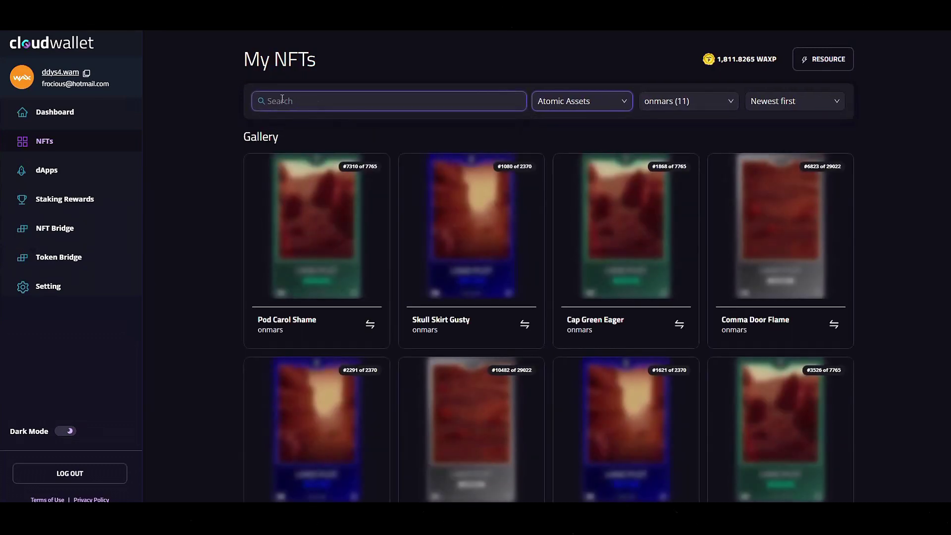
Reset the NFT collection filter to All Collections and search the gallery for "zombie".
left_click(315, 105)
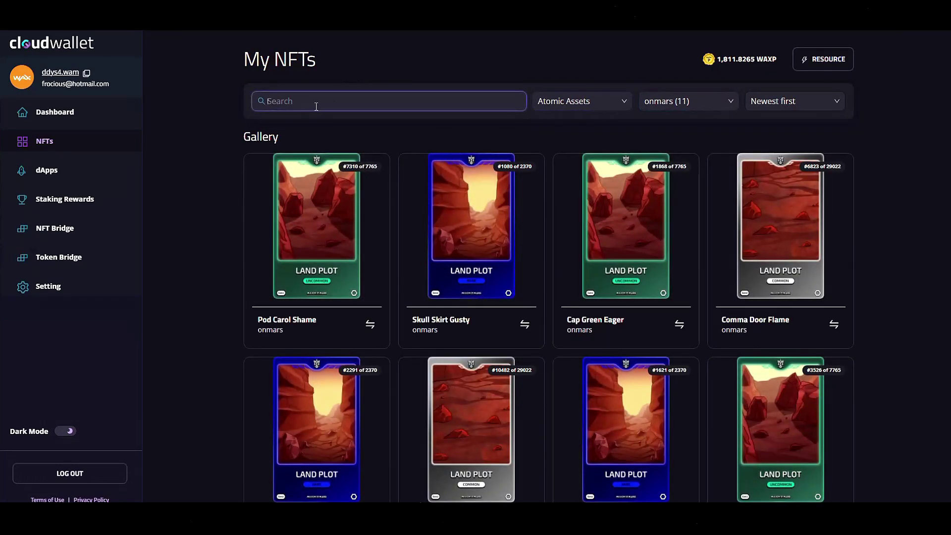
left_click(724, 101)
left_click(684, 123)
left_click(688, 102)
left_click(665, 123)
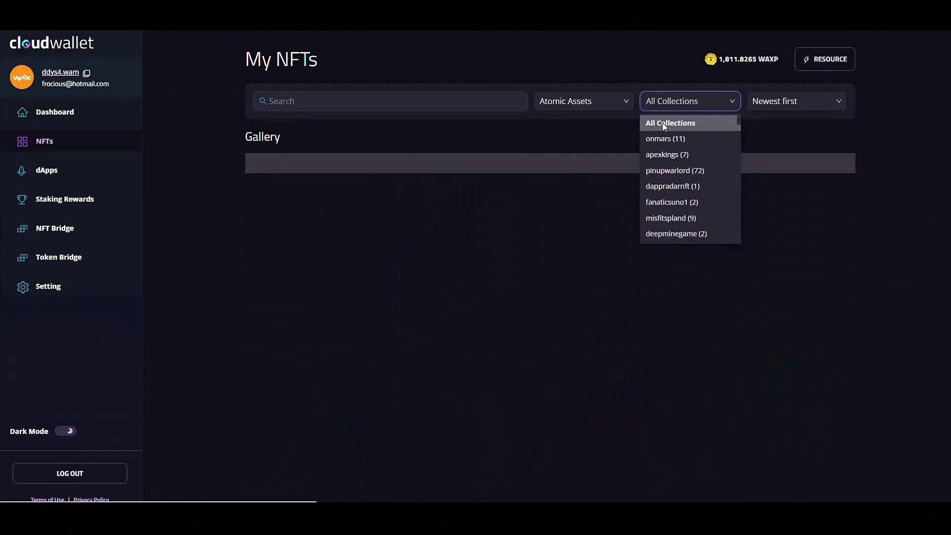
left_click(390, 96)
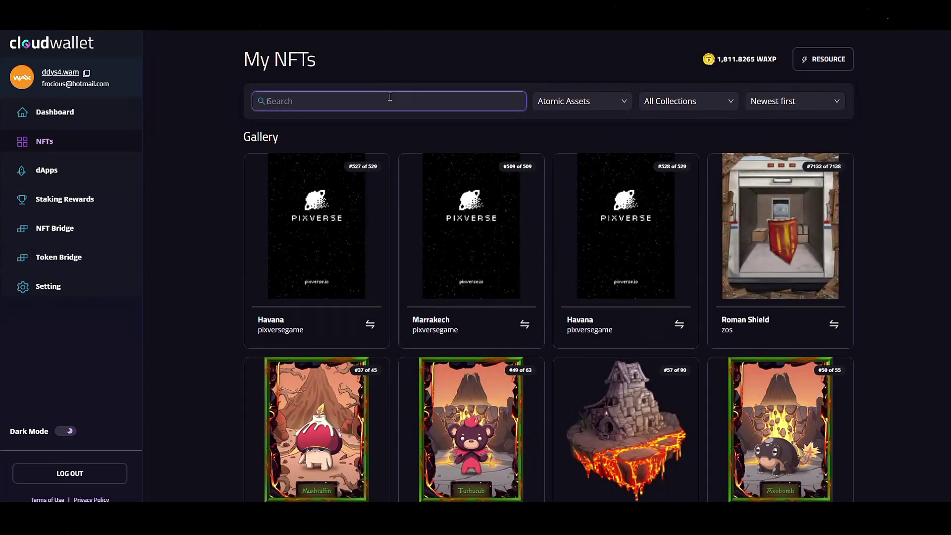
type("zombie")
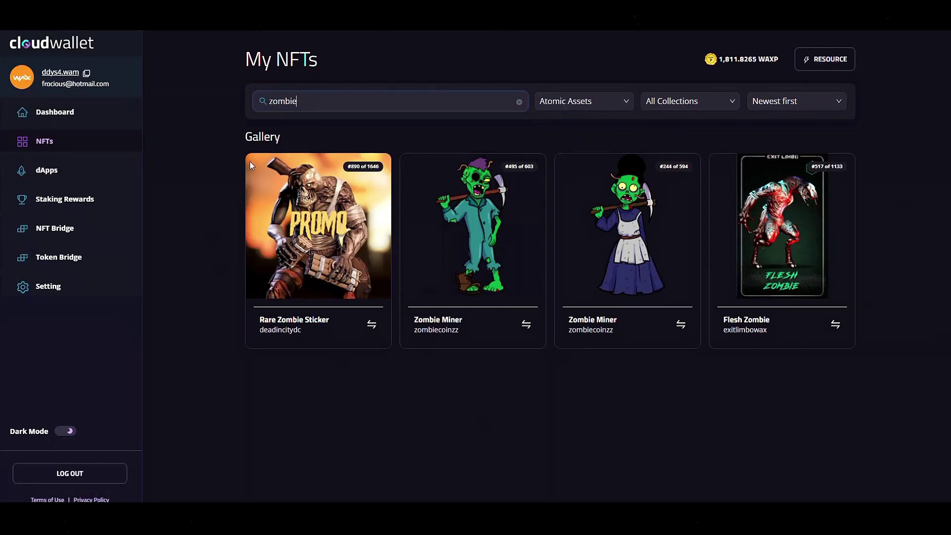
Explore the dApps page, advancing the Trending carousel and browsing the New Release list before returning to its start.
left_click(56, 177)
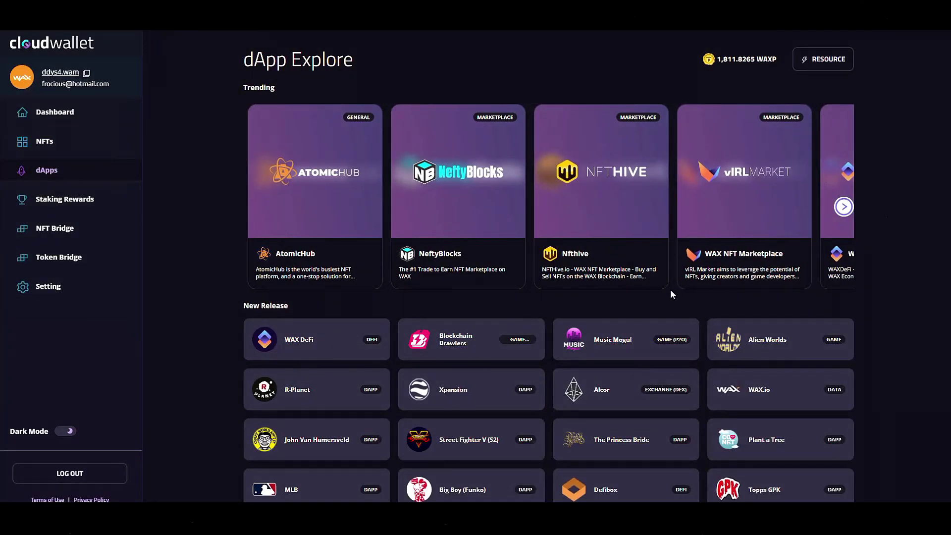
left_click(844, 208)
left_click(844, 208)
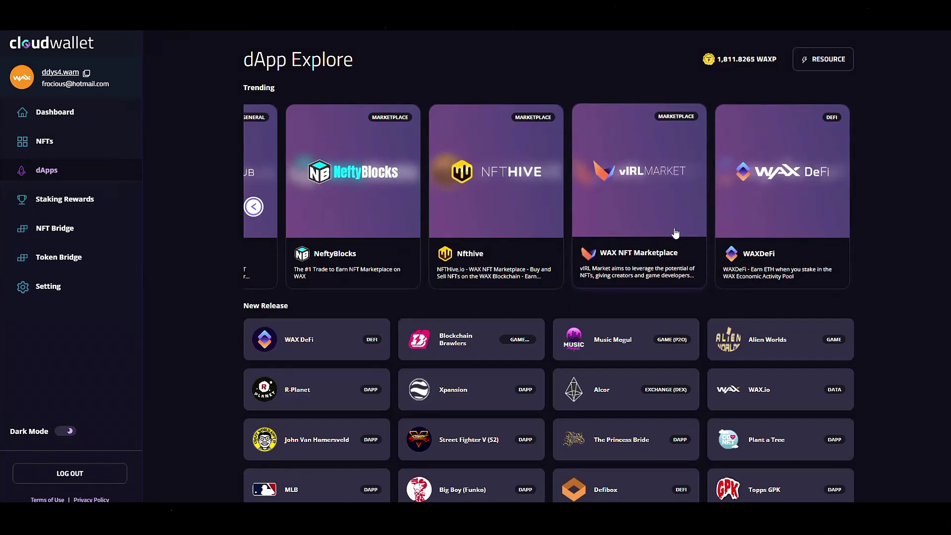
scroll(677, 237, "down", 4)
scroll(628, 213, "down", 7)
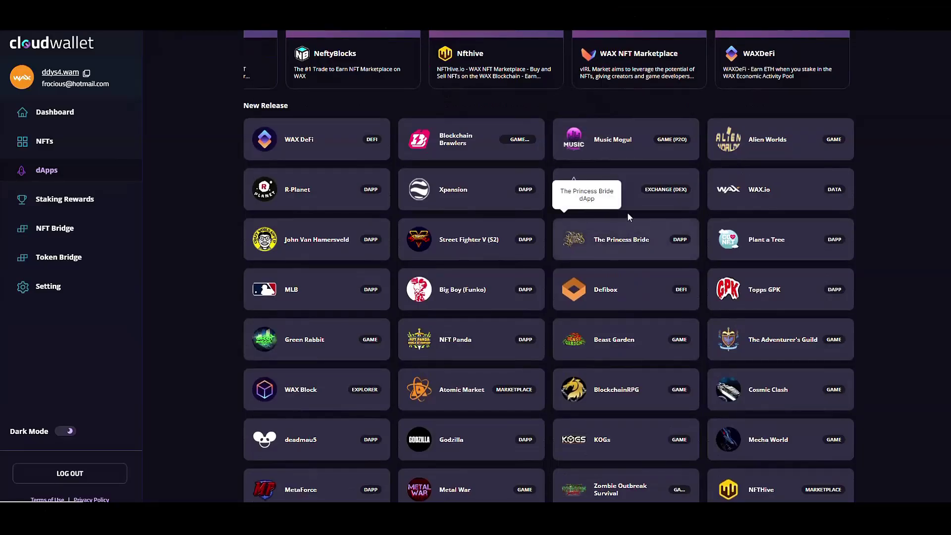
scroll(632, 245, "down", 8)
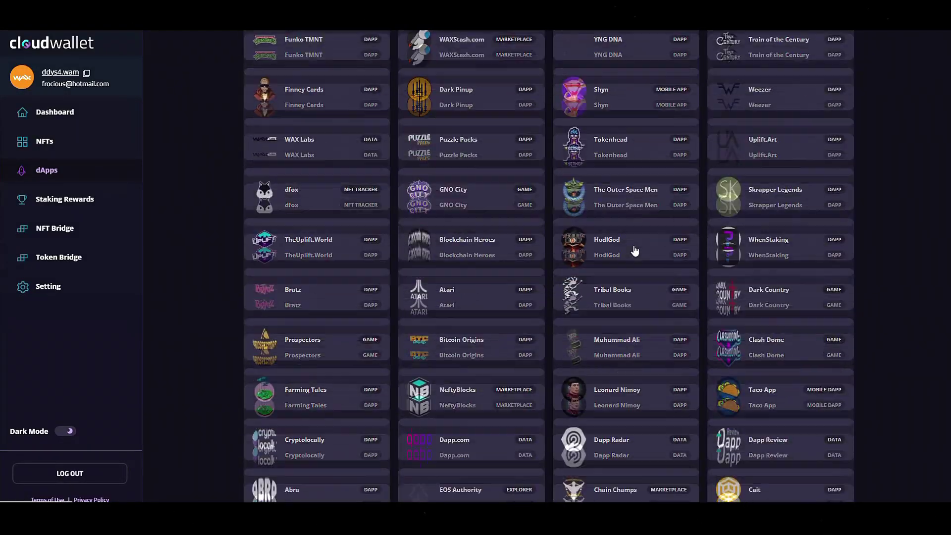
scroll(652, 358, "up", 5)
scroll(652, 358, "up", 10)
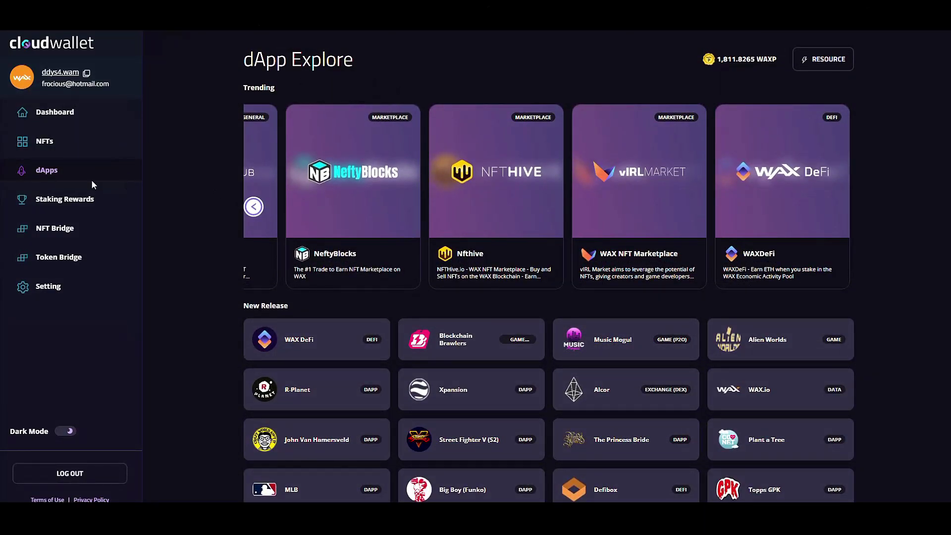
Open Staking Rewards and enter 111 WAX as the CPU amount in the form for staking a chosen amount.
left_click(64, 198)
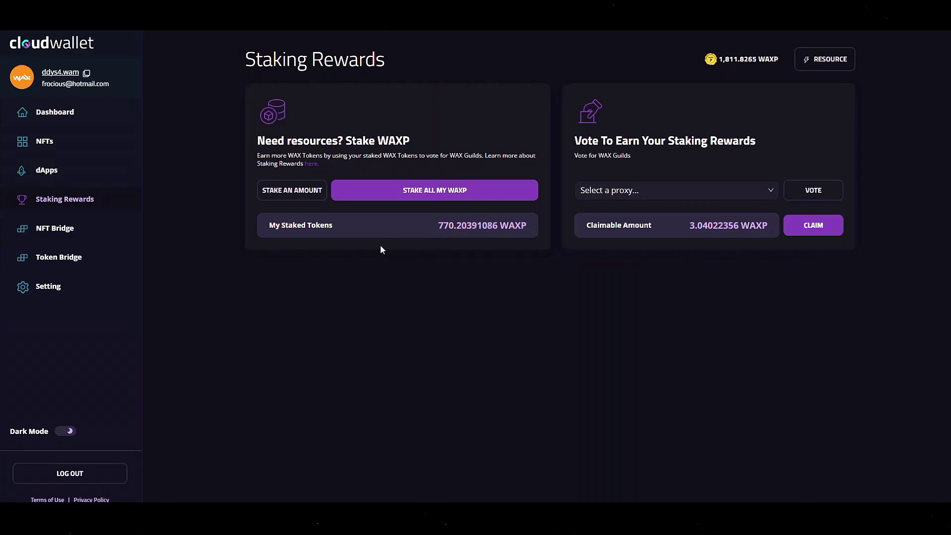
left_click(290, 197)
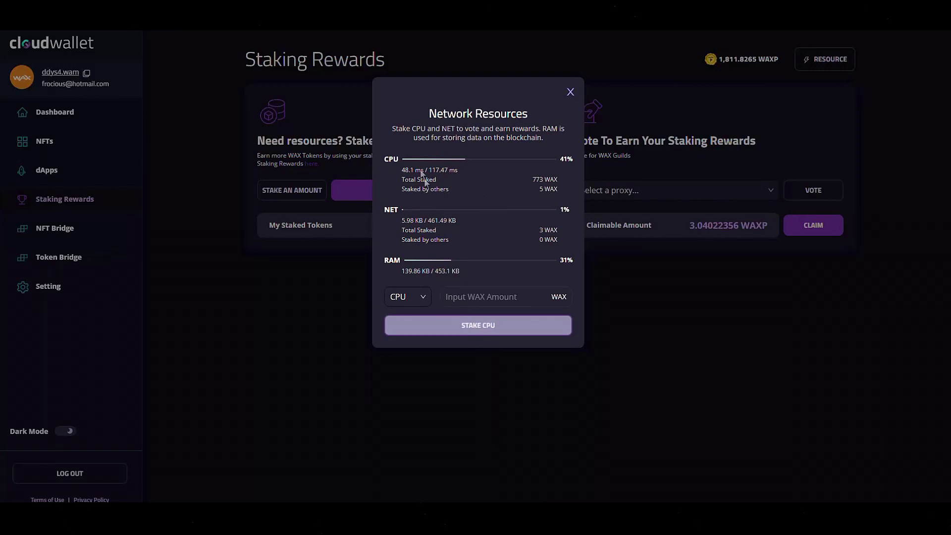
left_click(474, 330)
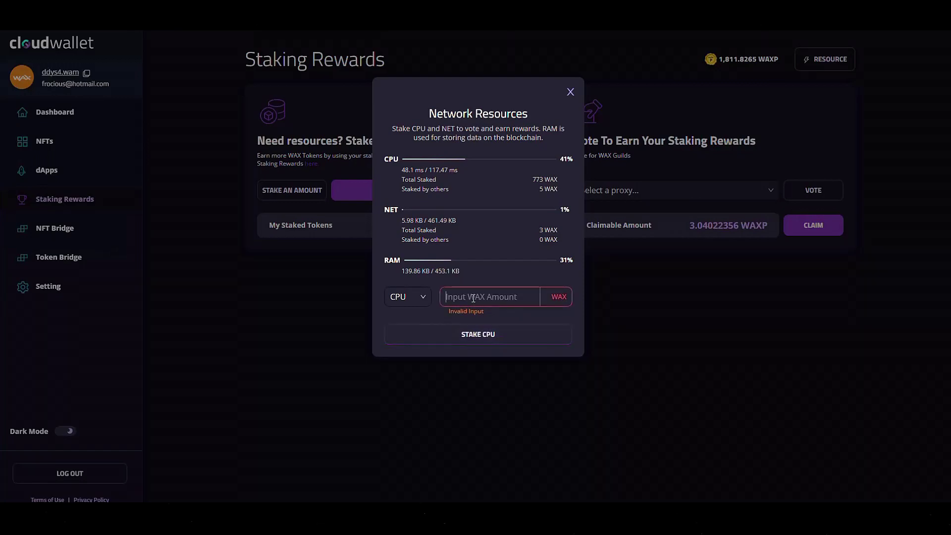
left_click(473, 293)
type("111")
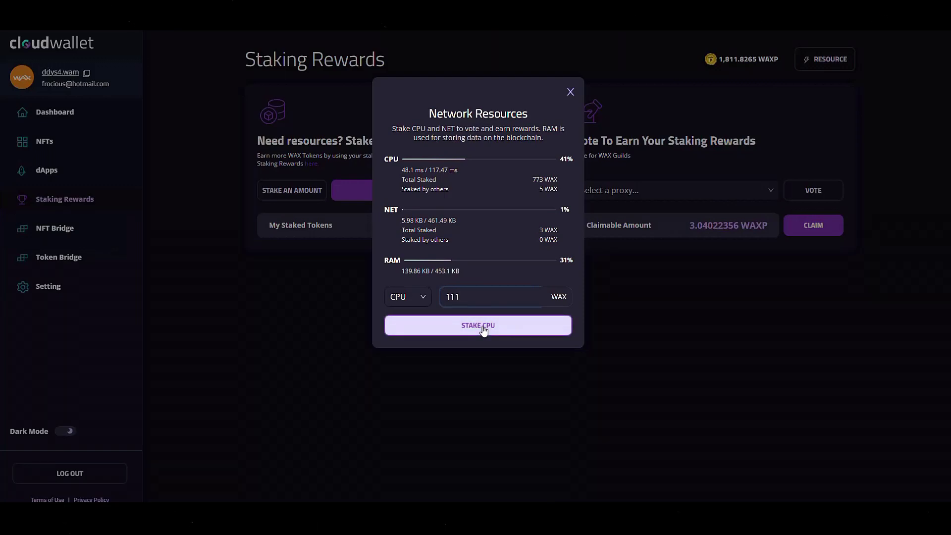
Try the NET resource with an amount of 1 WAX and the RAM option, and close Network Resources without submitting.
left_click(423, 297)
left_click(413, 335)
left_click(476, 297)
left_click_drag(476, 297, 443, 299)
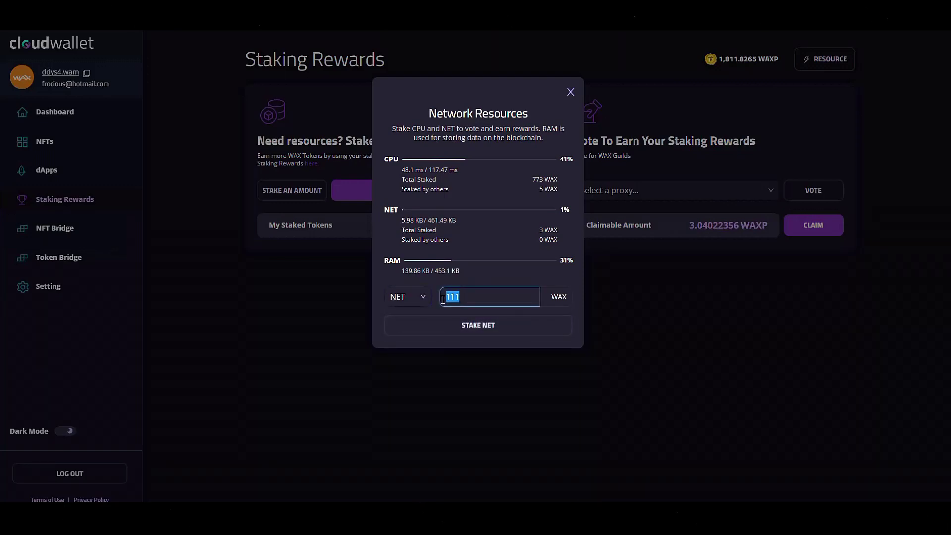
type("1")
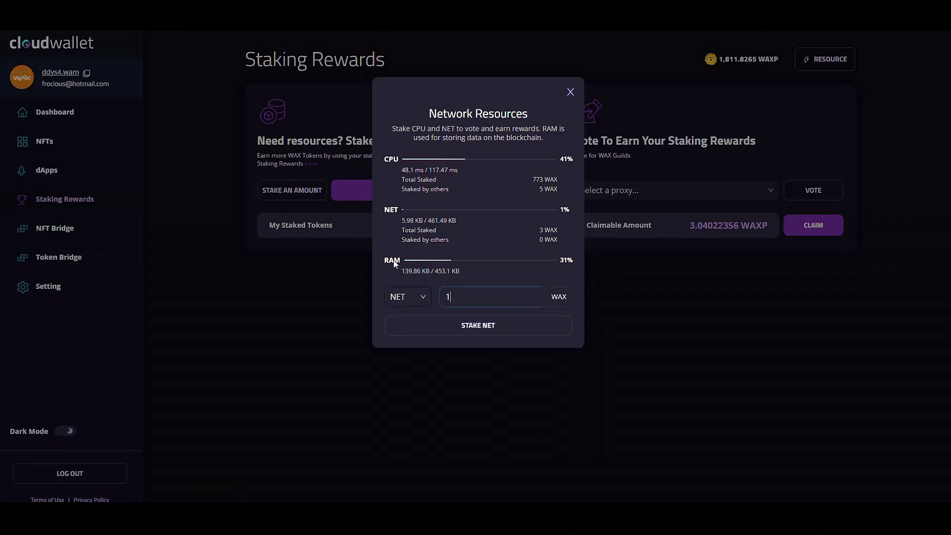
left_click(414, 293)
left_click(415, 353)
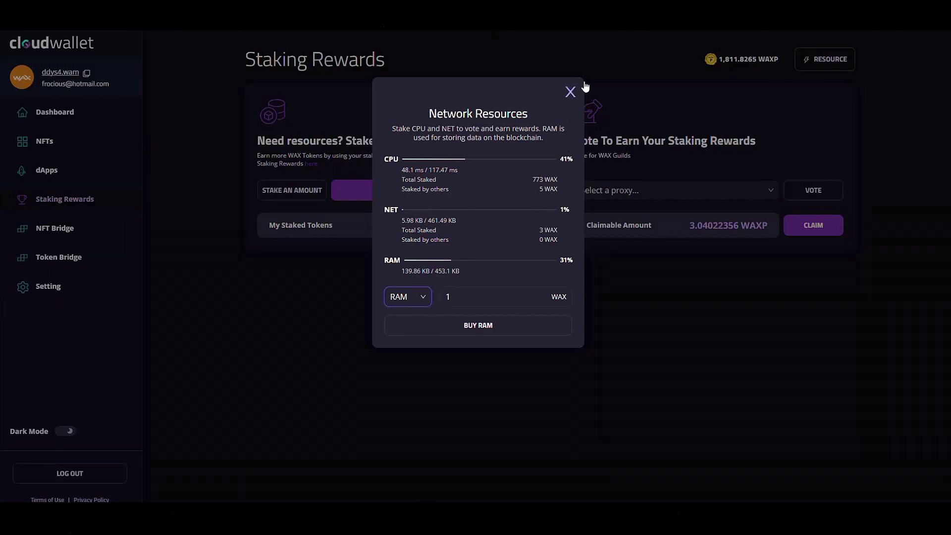
left_click(571, 92)
Stake 111 WAX to CPU from the resource summary, approve the transaction request, and dismiss the confirmation.
left_click(833, 62)
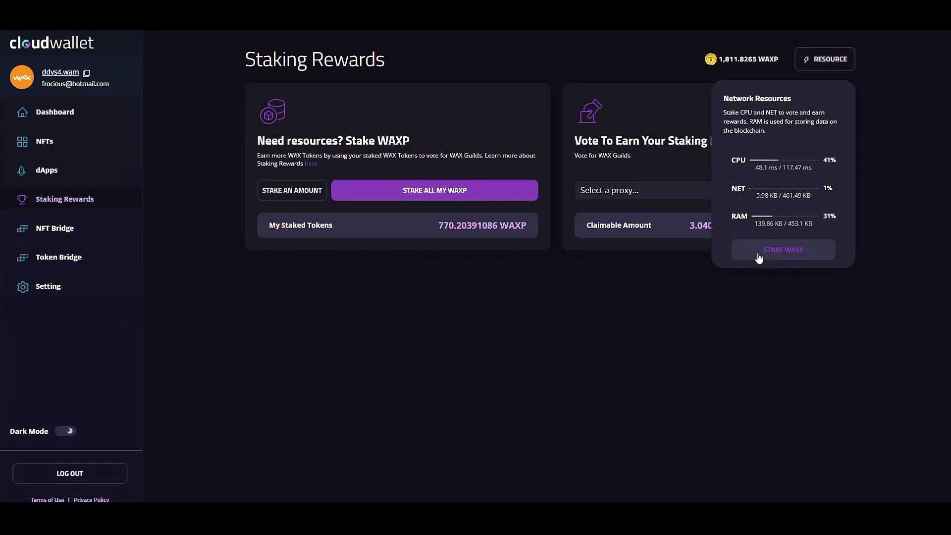
left_click(775, 253)
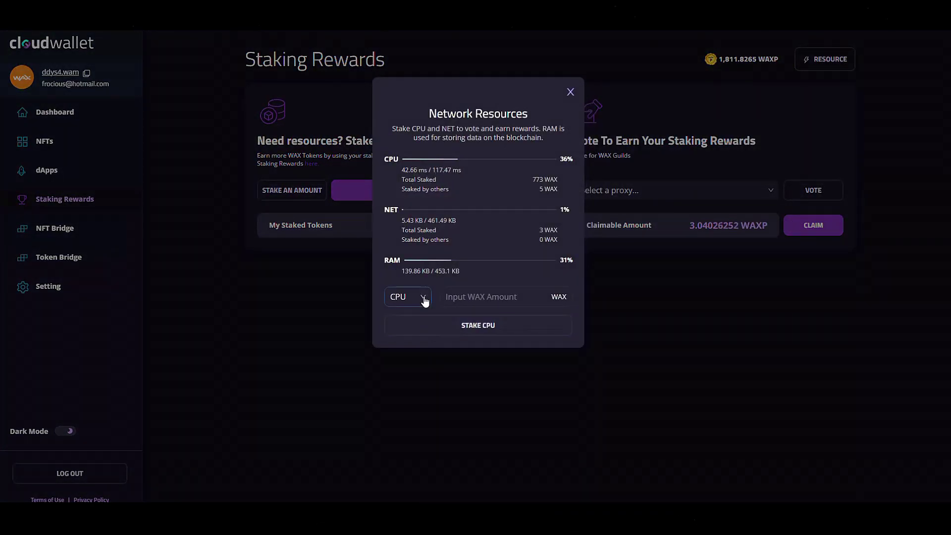
left_click(474, 295)
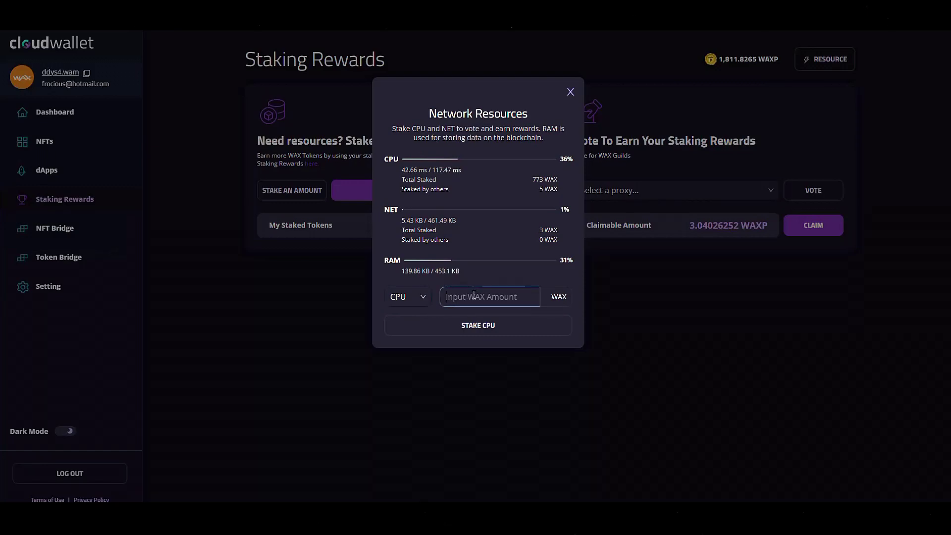
type("111")
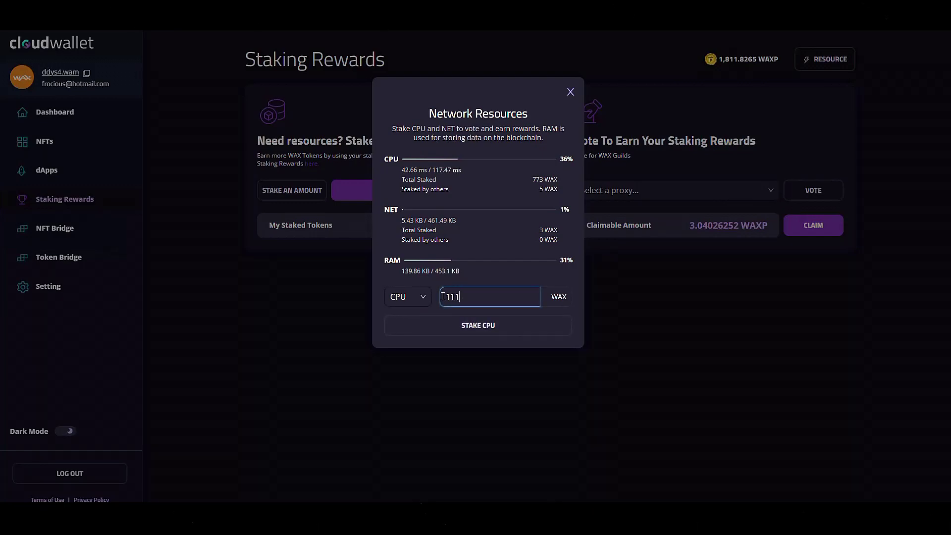
left_click(465, 327)
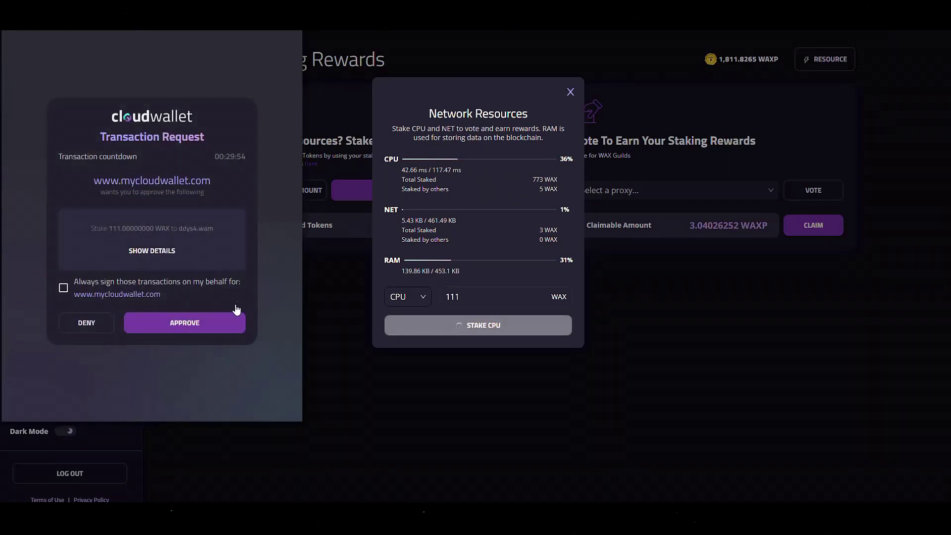
left_click(185, 324)
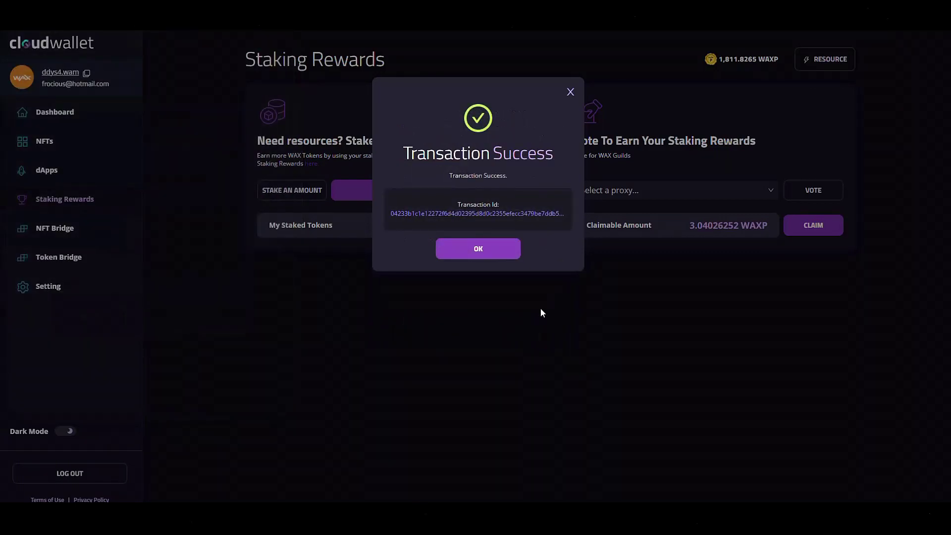
left_click(471, 251)
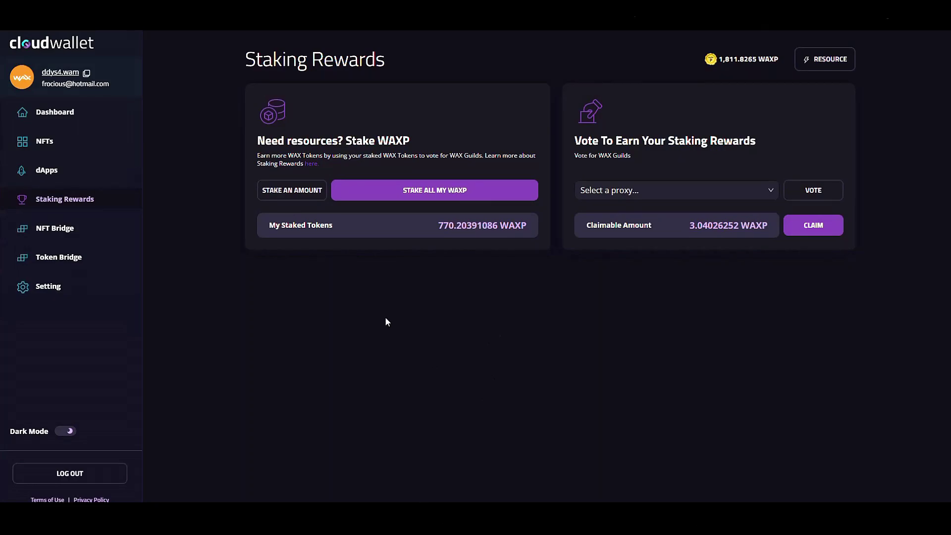
Stake 11 WAX to NET, approve the transaction request, and dismiss the confirmation.
left_click(297, 197)
left_click(481, 293)
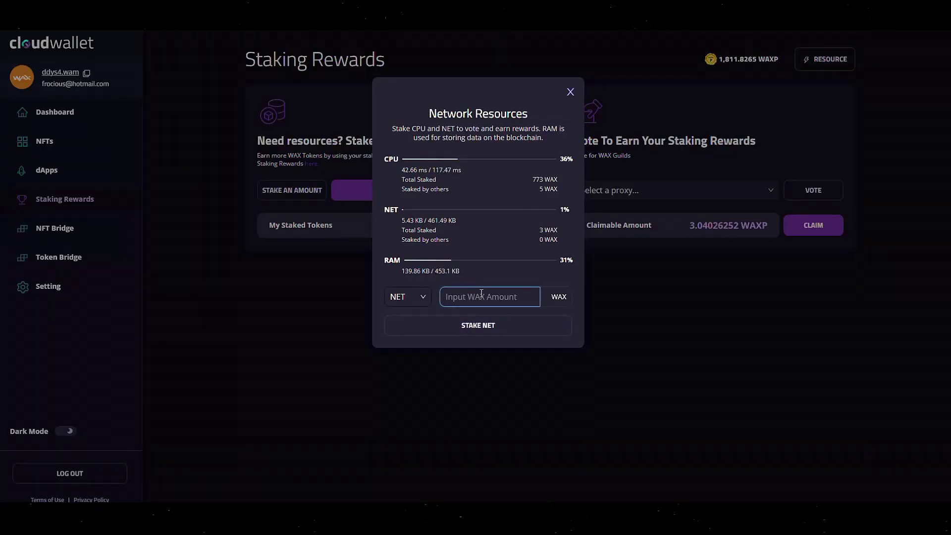
type("11")
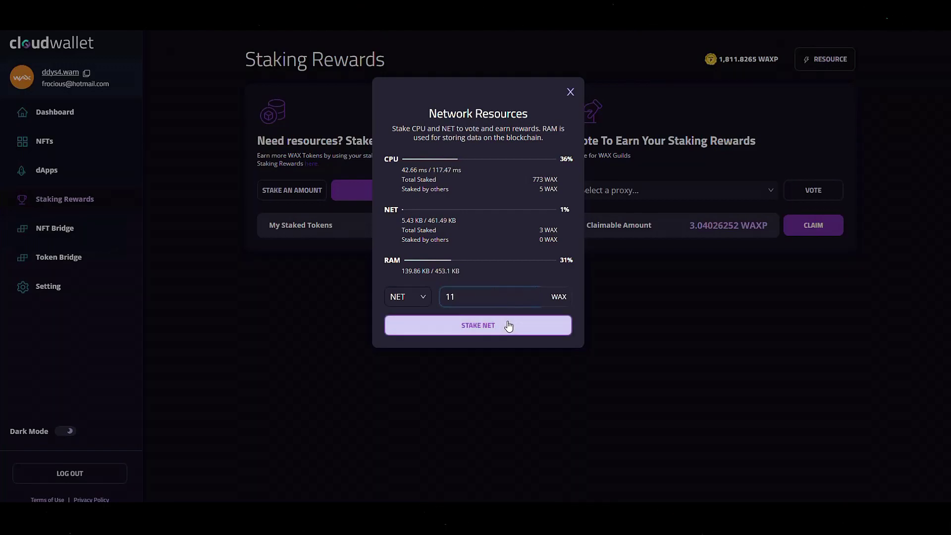
left_click(509, 325)
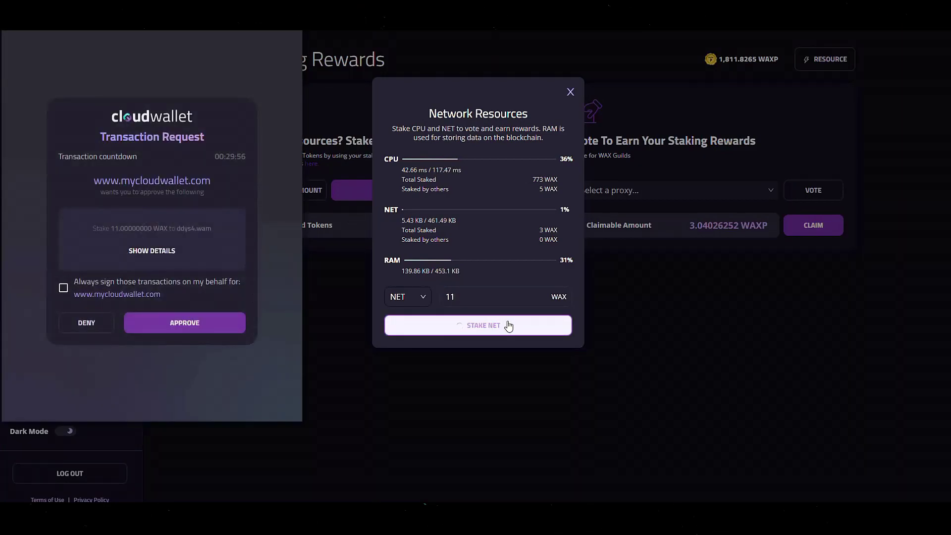
left_click(205, 330)
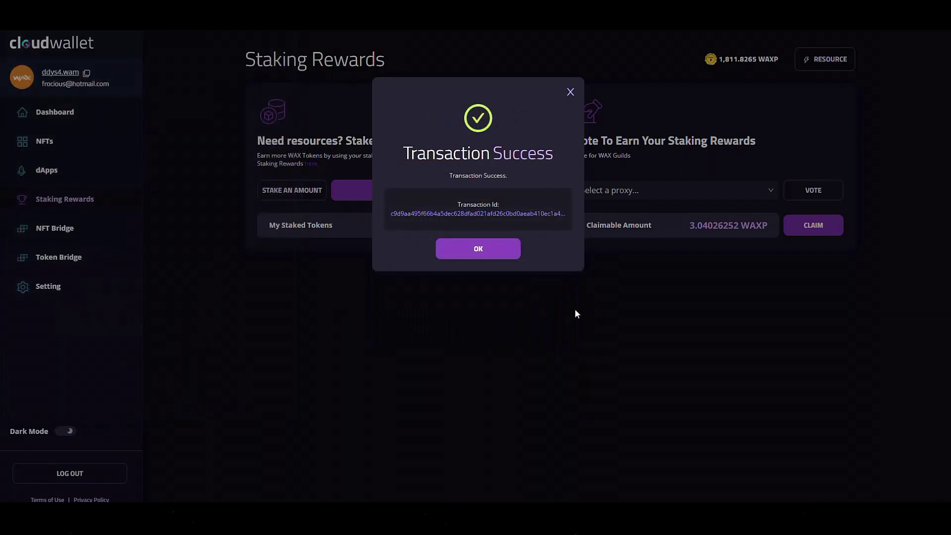
left_click(486, 248)
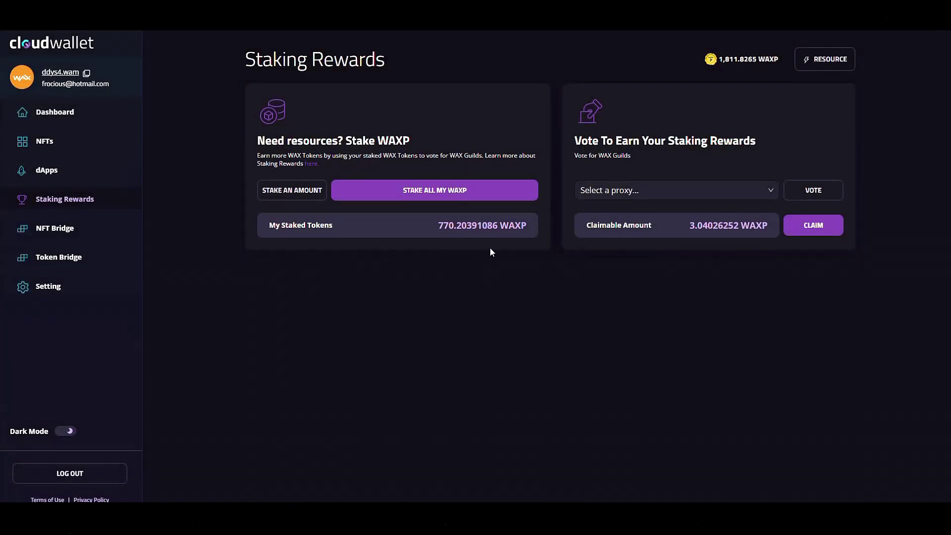
View the RAM purchase option in Network Resources, switch back to CPU, and close the dialog without submitting.
left_click(305, 191)
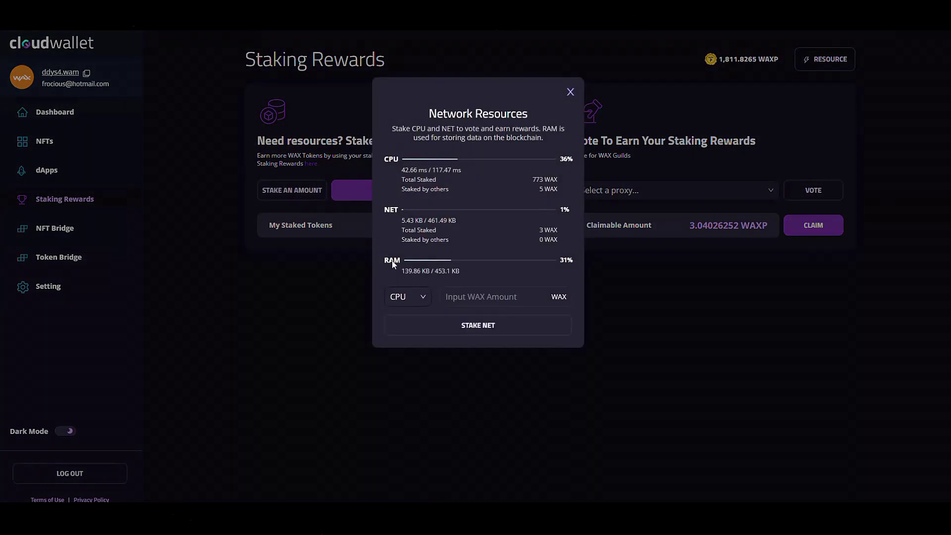
left_click(402, 297)
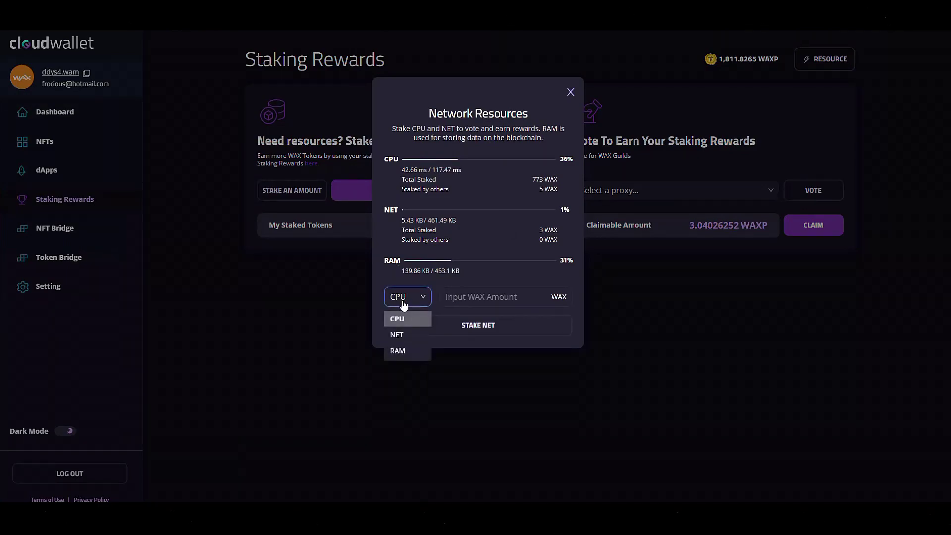
left_click(404, 353)
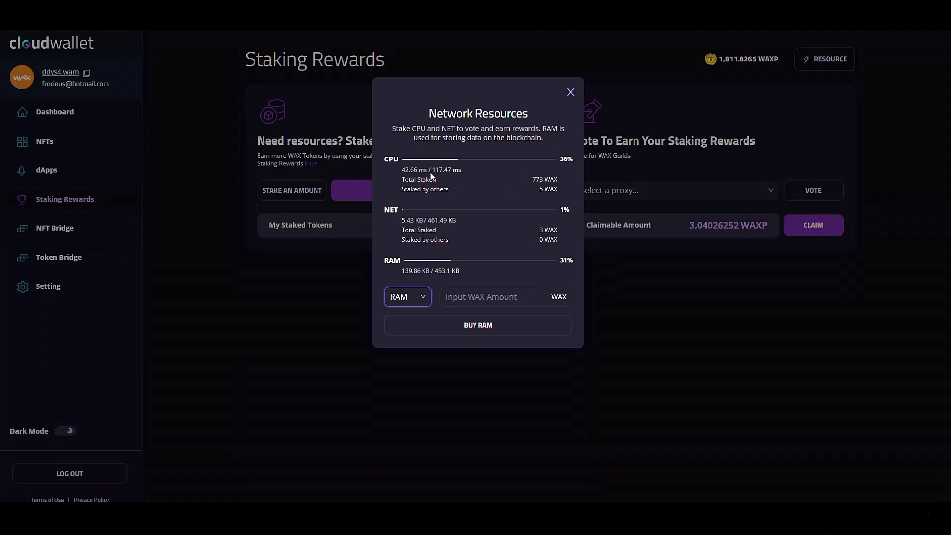
left_click(411, 295)
left_click(409, 317)
left_click(570, 92)
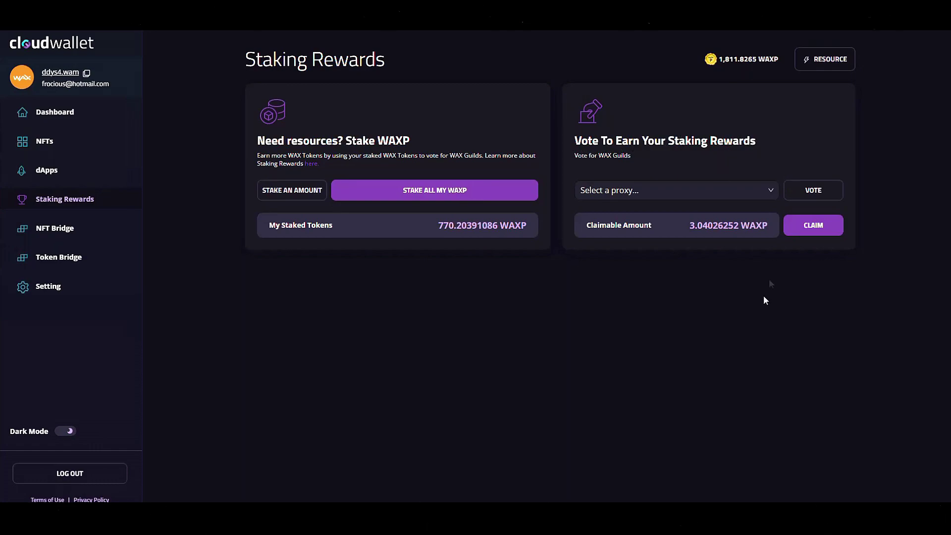
View the available voting proxies without selecting one, and check the CPU, NET and RAM usage summary.
left_click(770, 191)
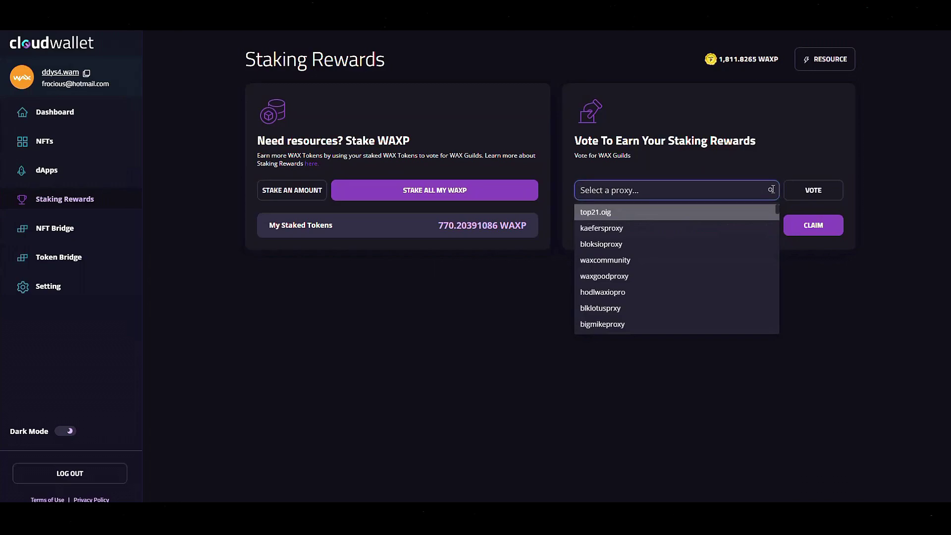
left_click(840, 297)
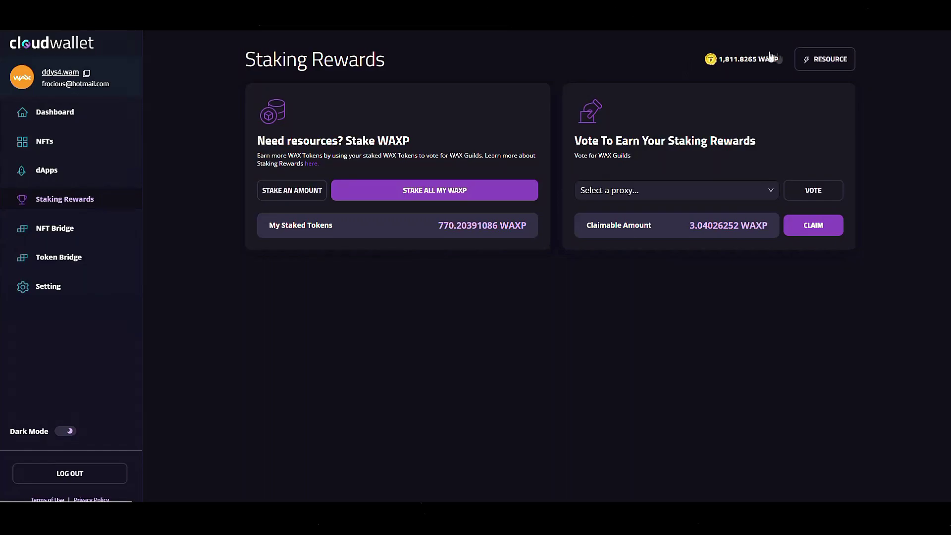
left_click(841, 63)
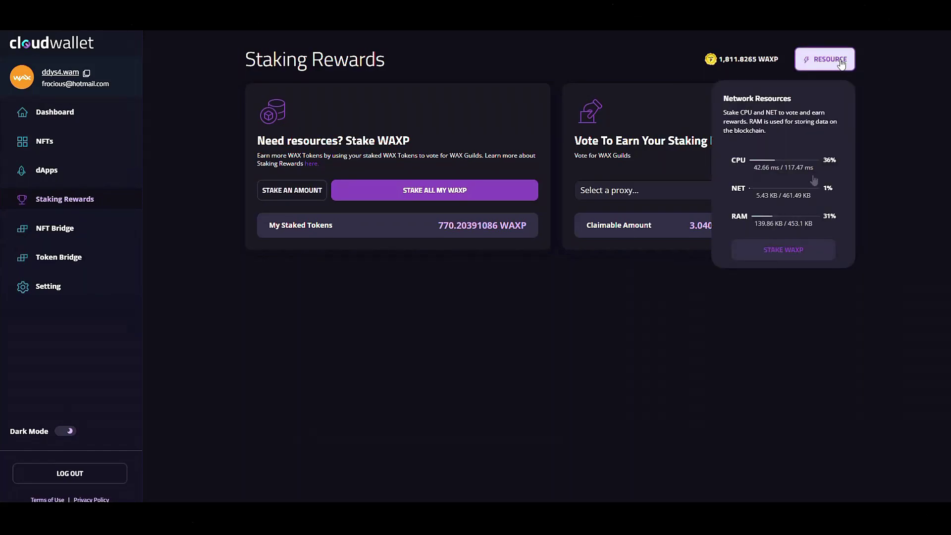
left_click(713, 304)
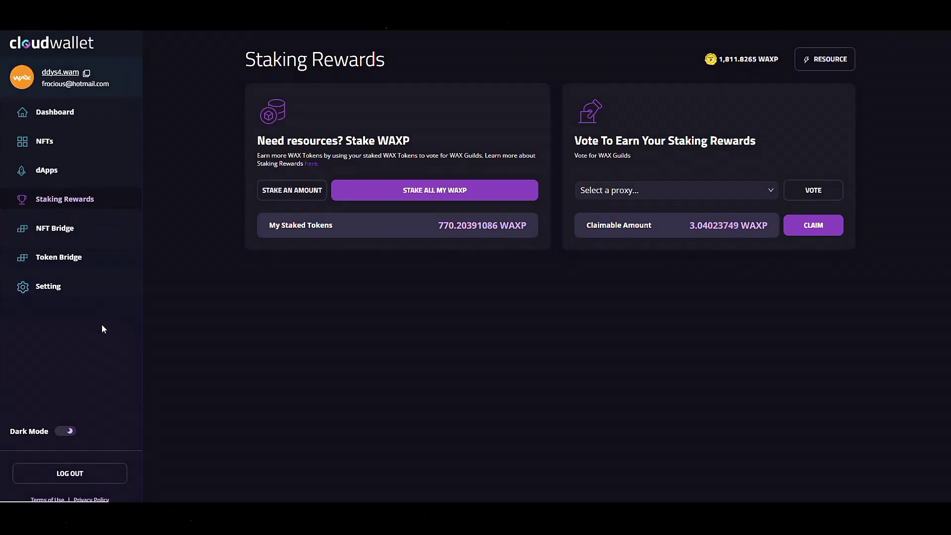
Open NFT Bridge, enlarge the header image of its Medium announcement article, and return to the wallet's bridge page.
left_click(75, 232)
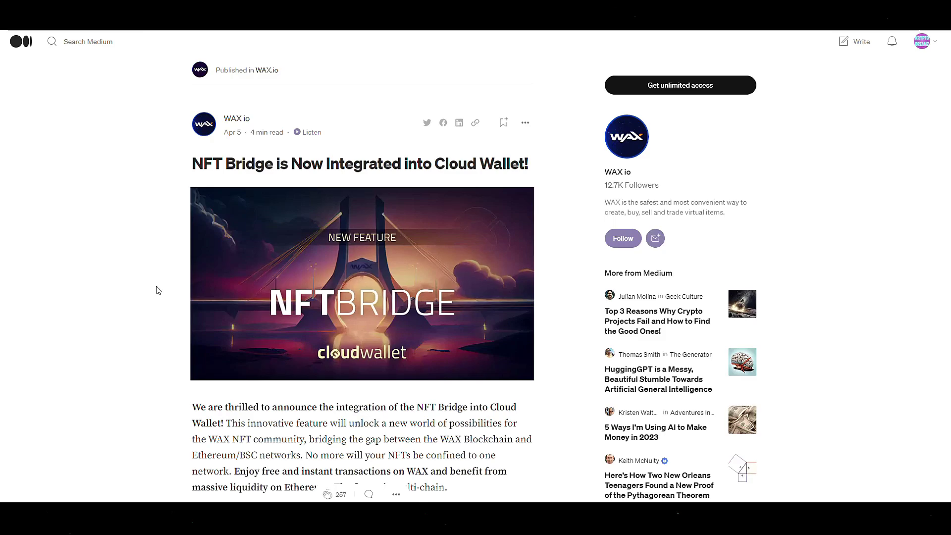
left_click(381, 291)
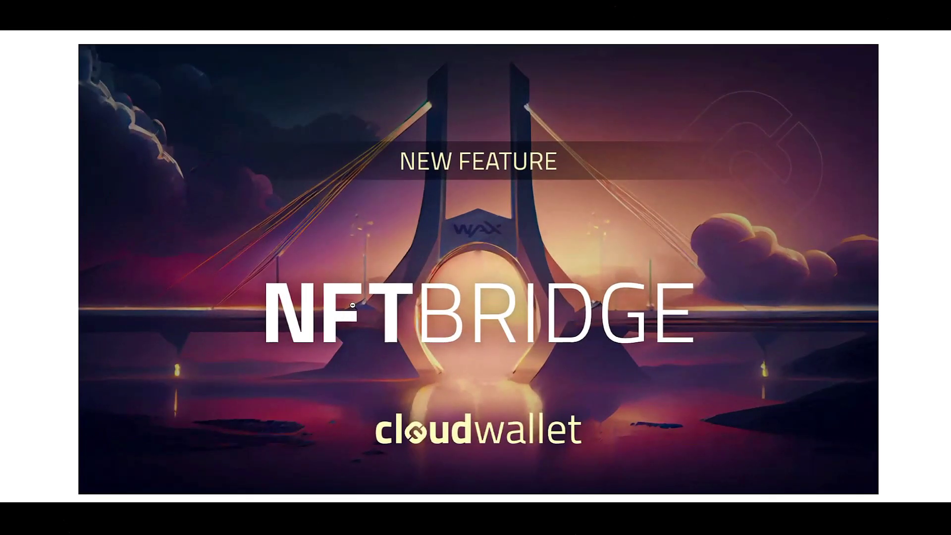
left_click(55, 300)
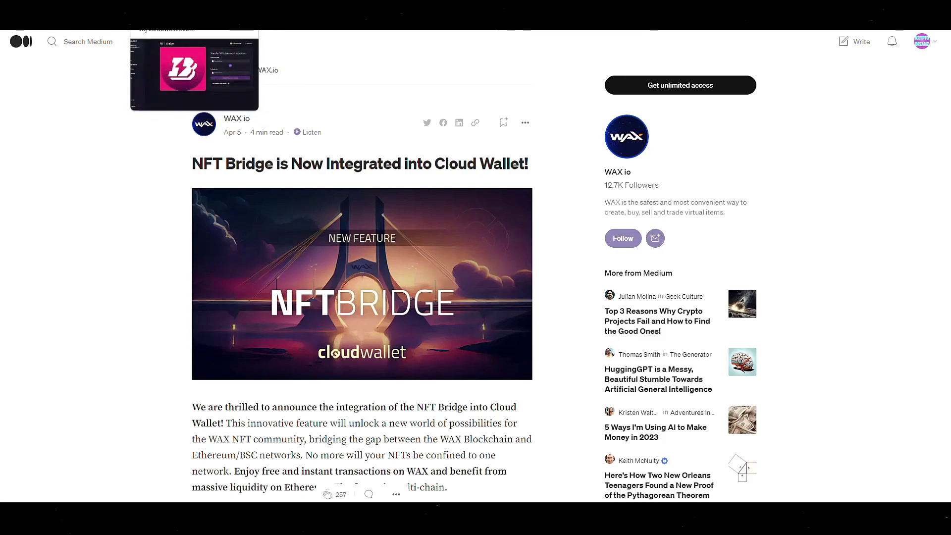
left_click(193, 19)
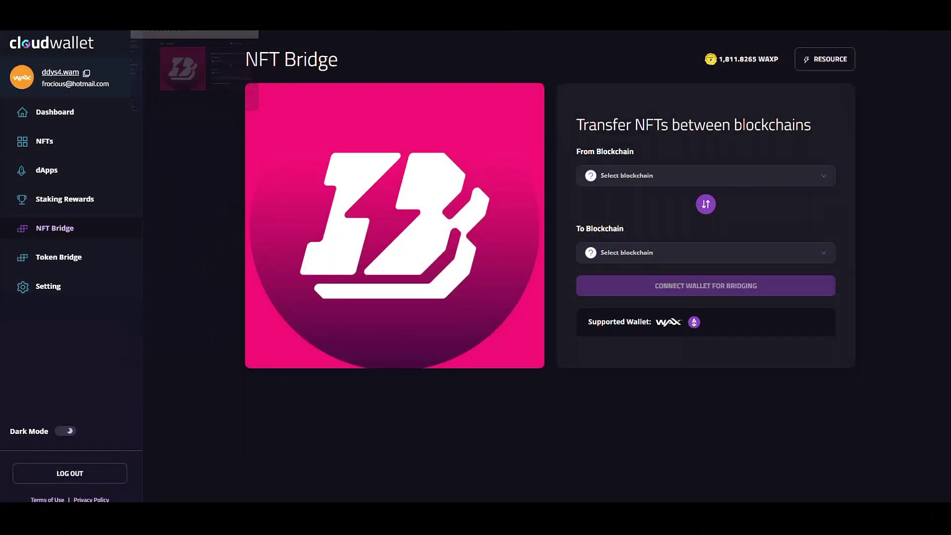
Set the NFT transfer's source blockchain to WAX and its destination blockchain to Ethereum.
left_click(737, 183)
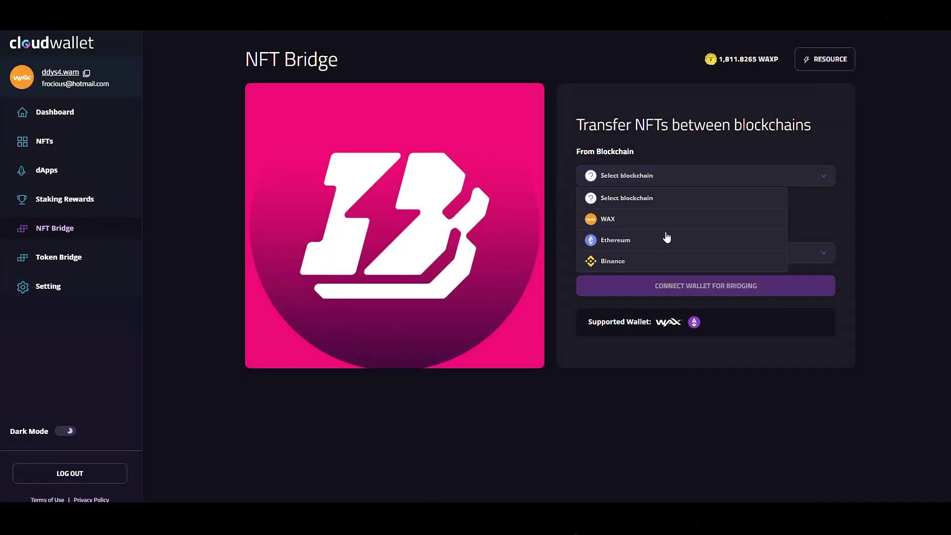
left_click(621, 221)
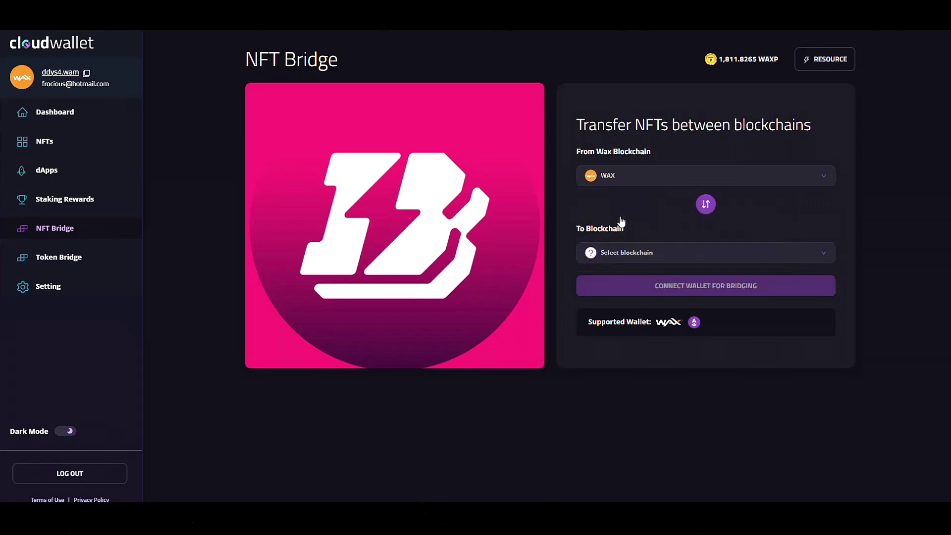
left_click(647, 259)
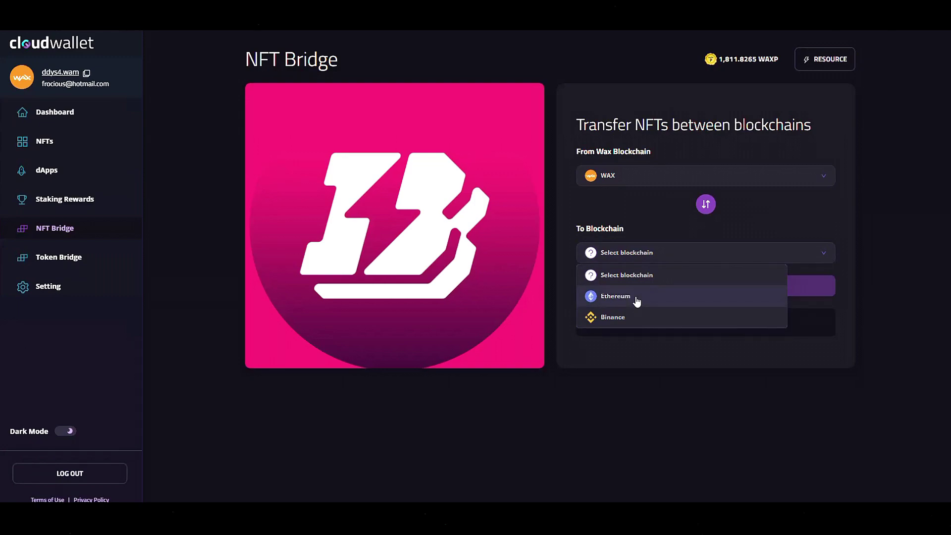
left_click(637, 301)
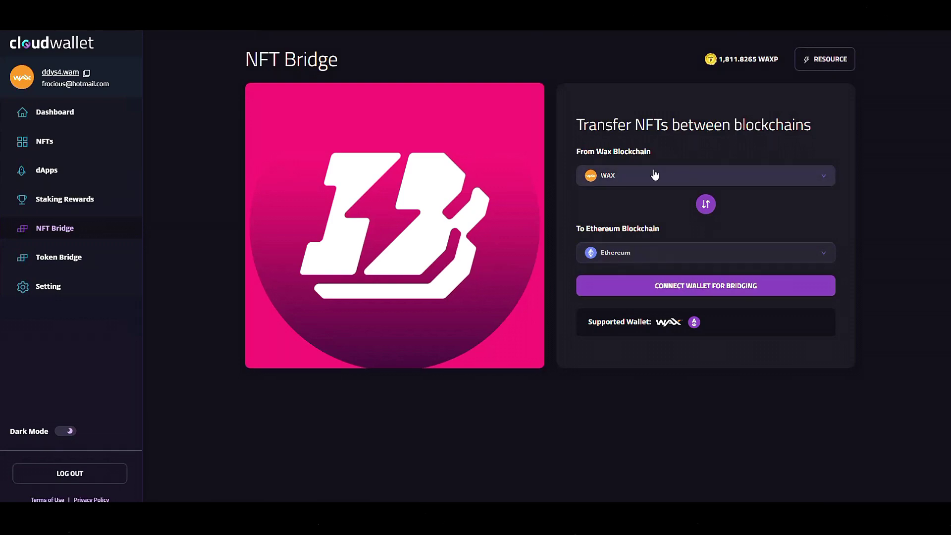
View the wallet connection options on the NFT Bridge and the Token Bridge, closing each dialog without connecting a wallet.
left_click(735, 291)
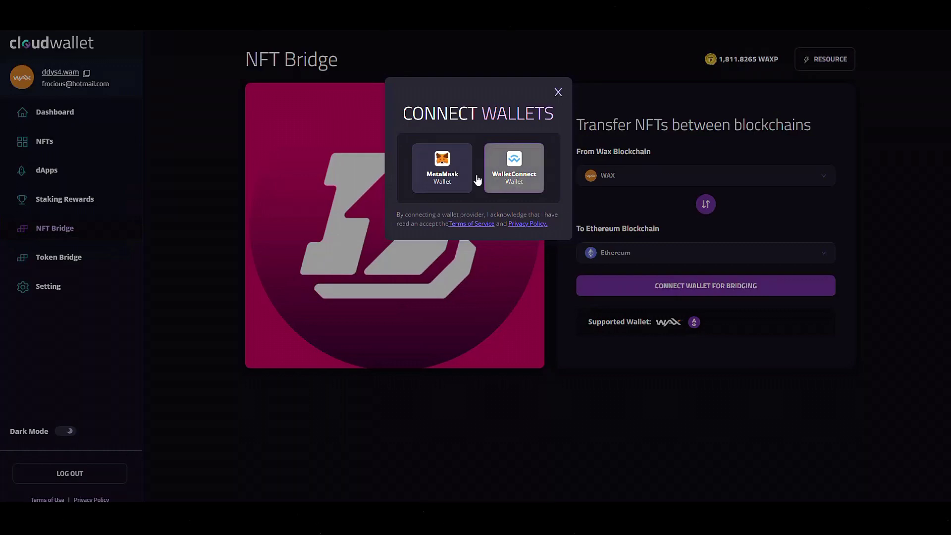
left_click(559, 93)
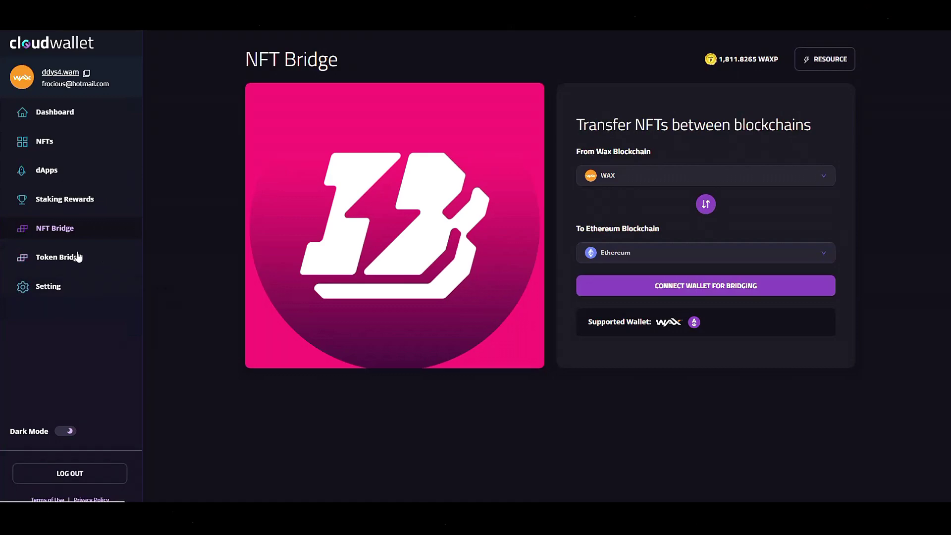
left_click(56, 265)
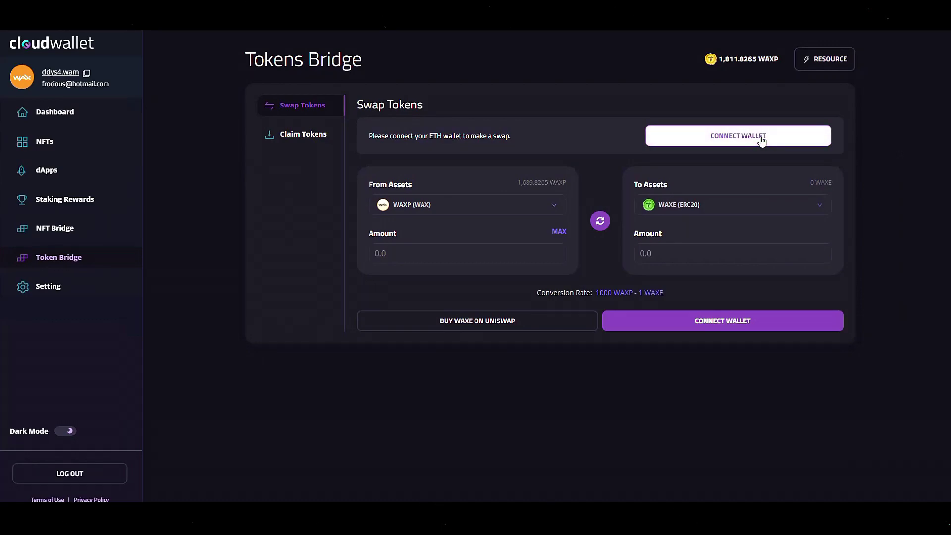
left_click(761, 141)
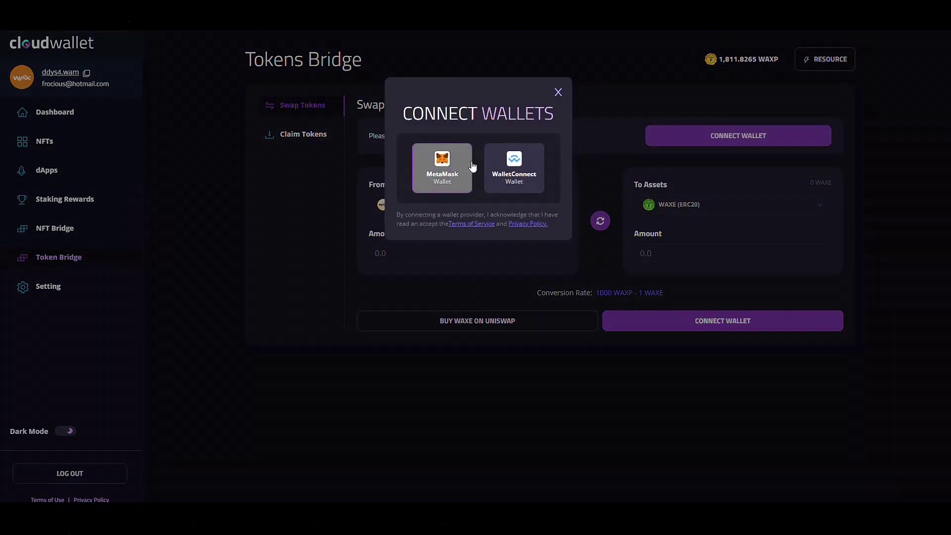
left_click(558, 93)
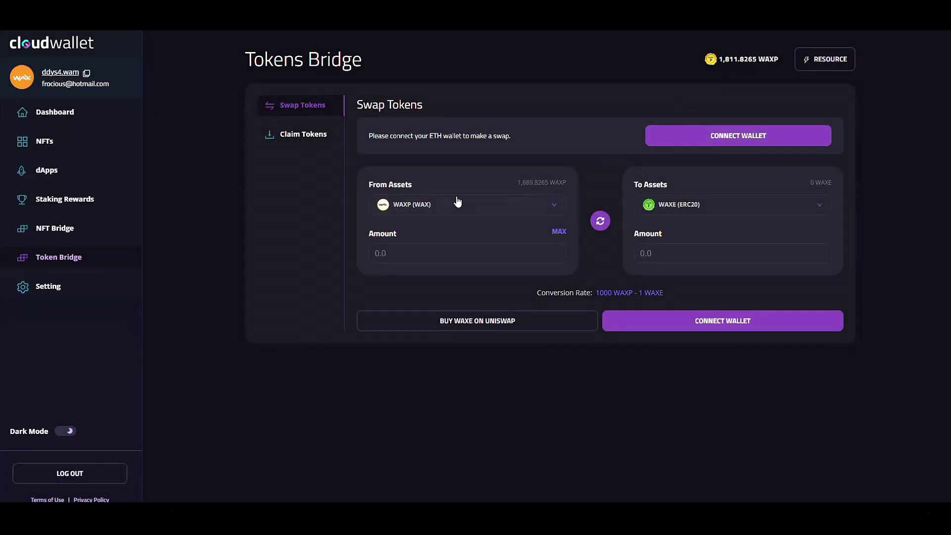
View the available source and destination assets for a token swap without changing either selection.
left_click(425, 210)
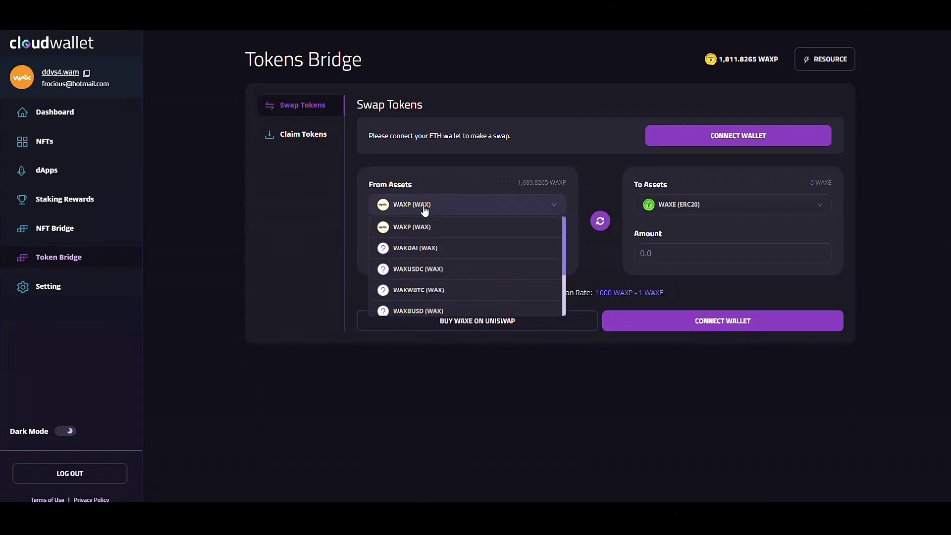
left_click(879, 207)
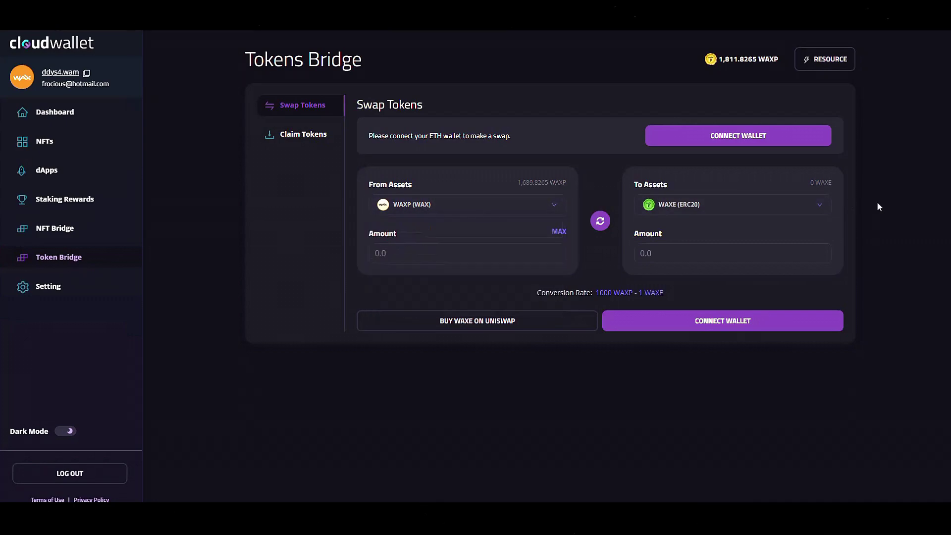
left_click(781, 214)
scroll(716, 273, "down", 2)
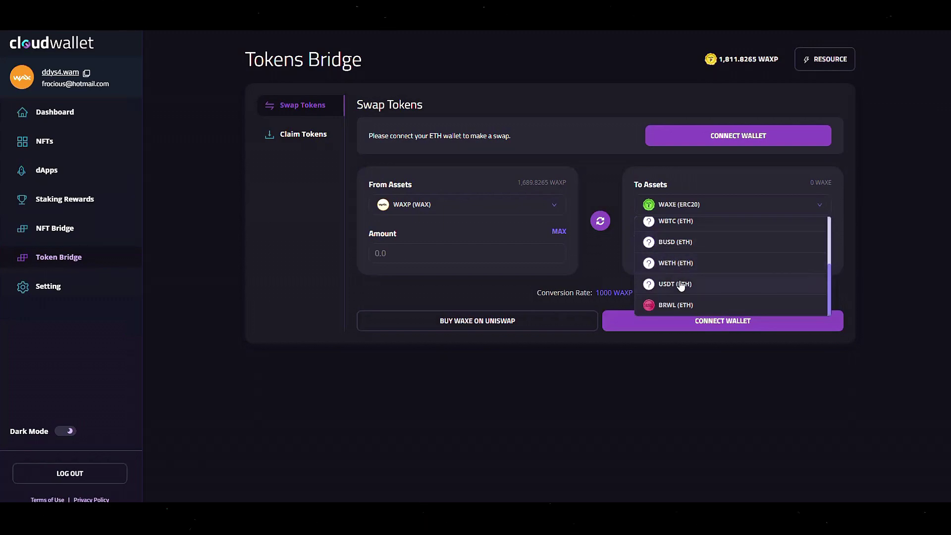
scroll(791, 269, "up", 3)
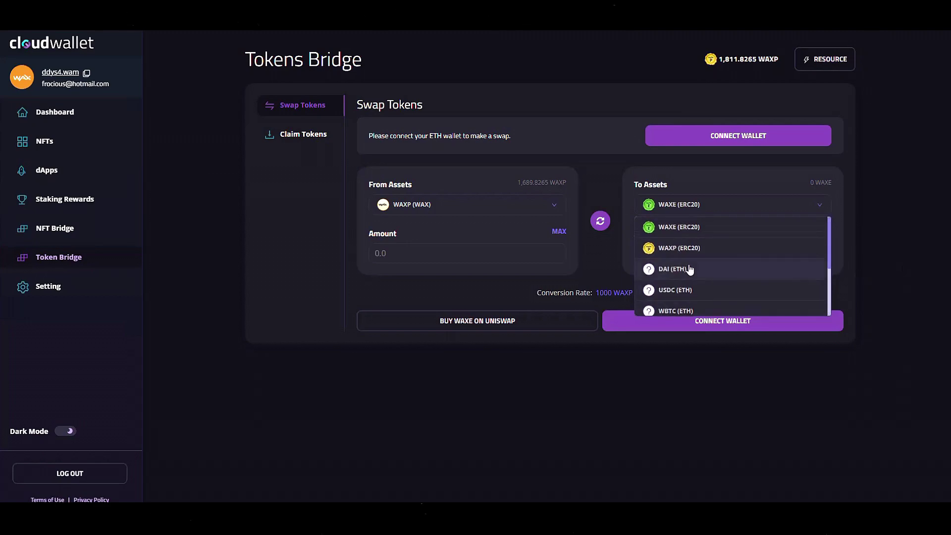
left_click(926, 260)
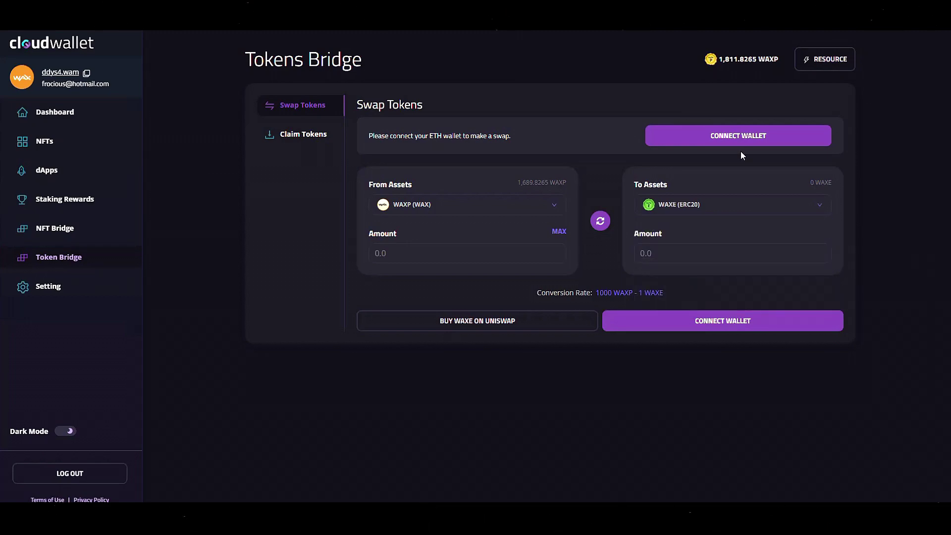
View the Claim Tokens section of the Token Bridge and return to Swap Tokens.
left_click(312, 138)
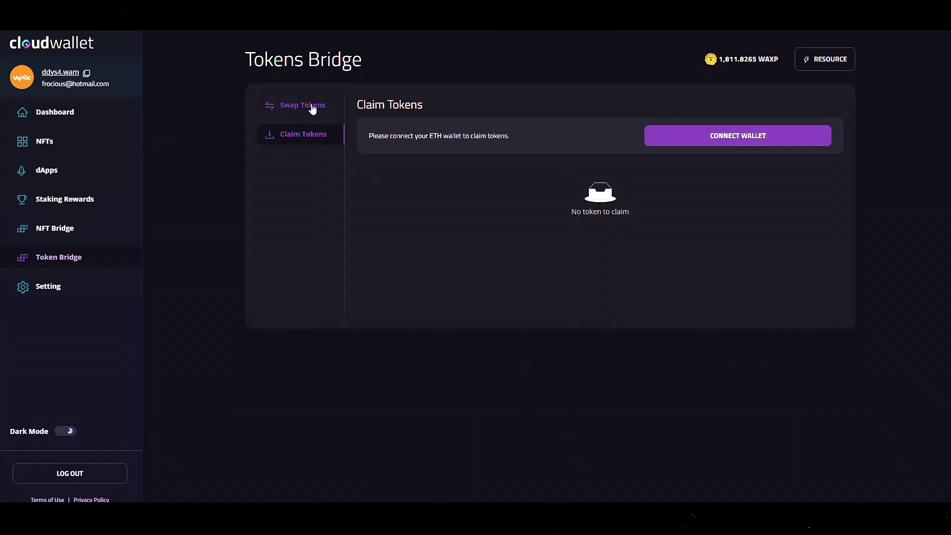
left_click(312, 107)
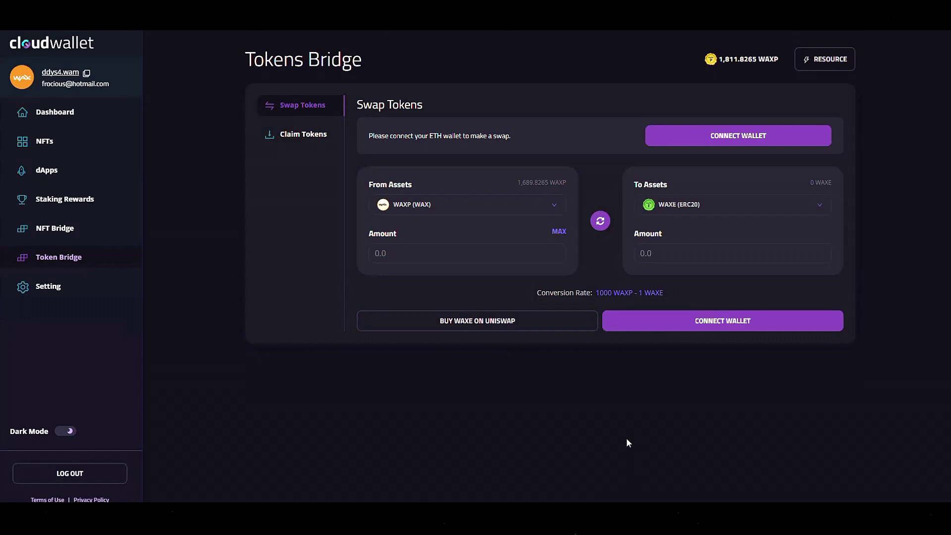
left_click(99, 257)
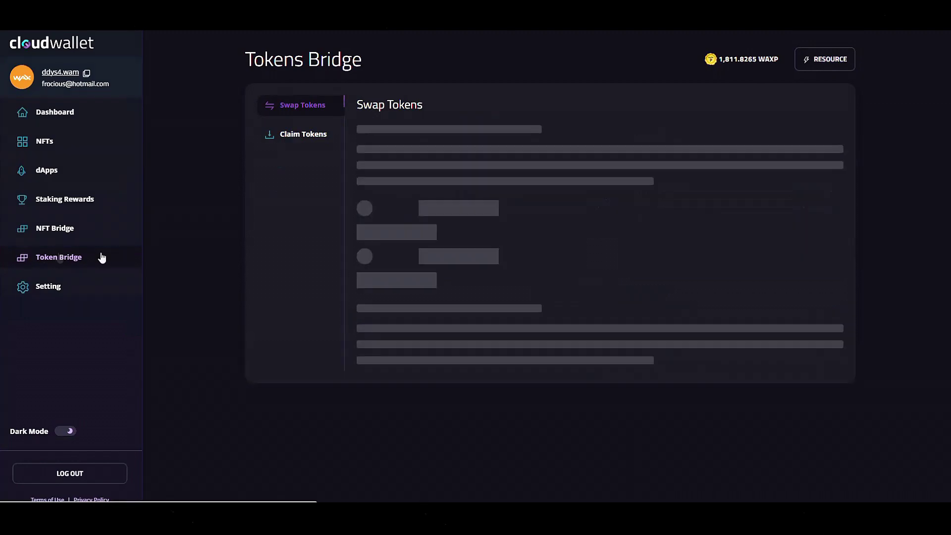
Open the wallet's settings and view the Account Security, Developer Settings, Wallet Settings and Create New Account sections.
left_click(49, 286)
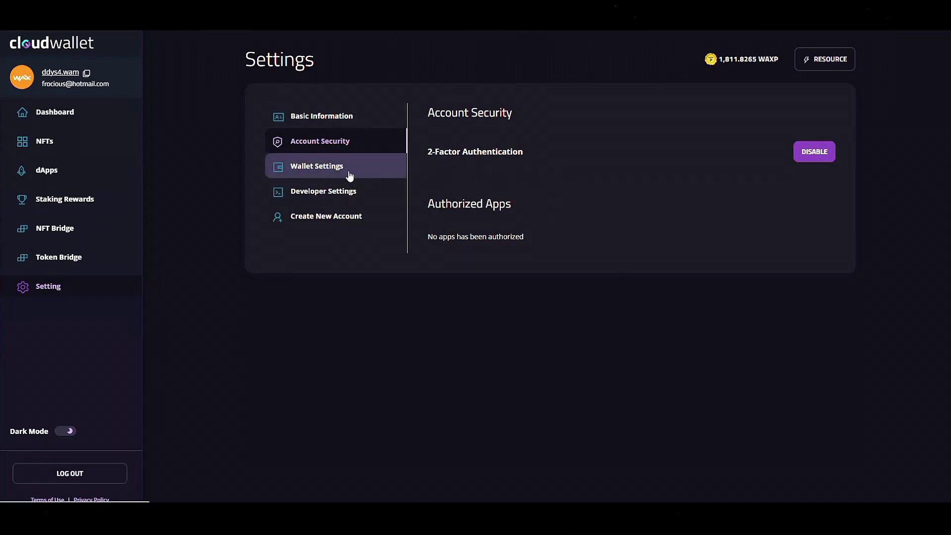
left_click(342, 191)
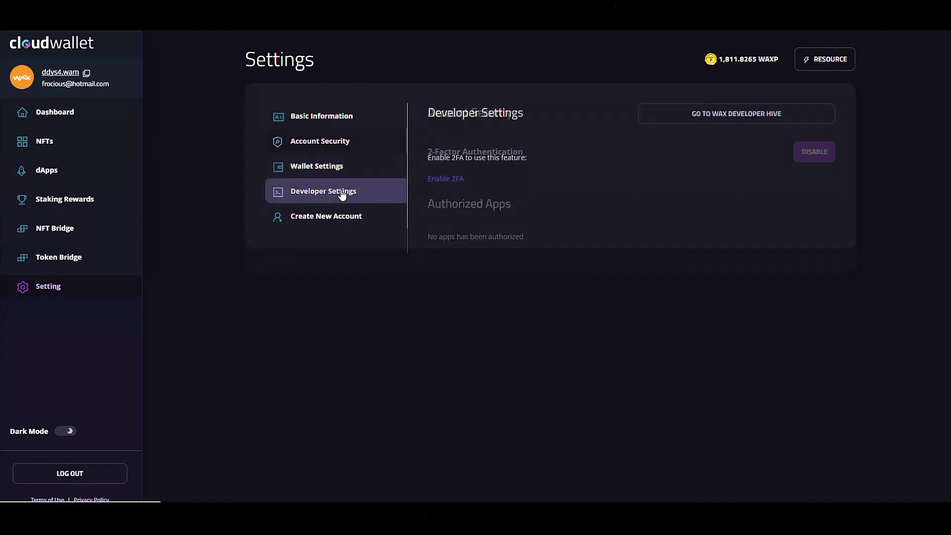
left_click(332, 173)
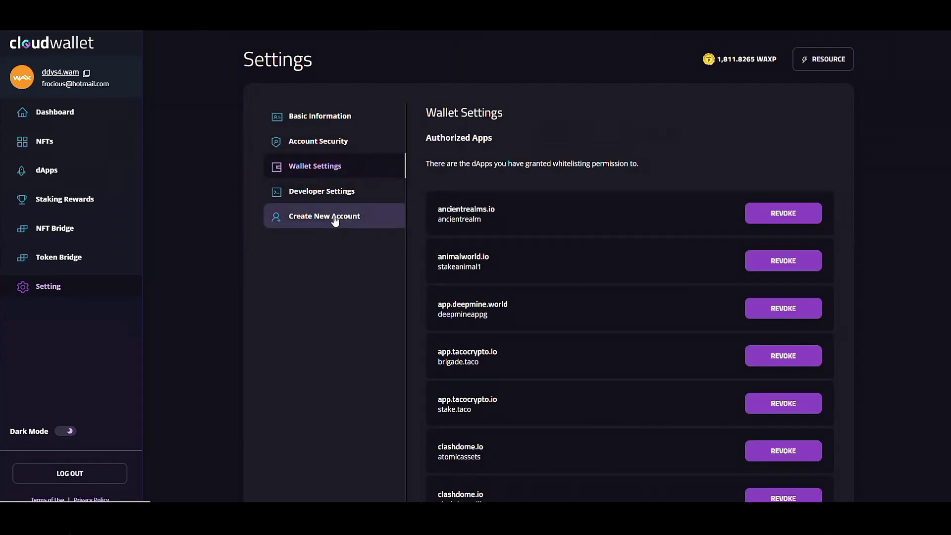
left_click(305, 221)
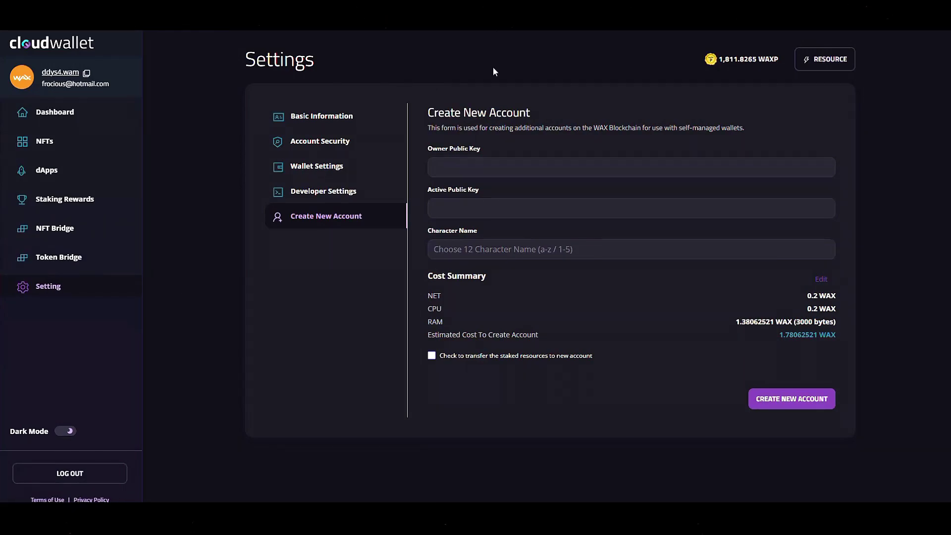
Return to the dashboard and look over the asset tokens, trending dApps, hot NFTs and news sections.
left_click(60, 110)
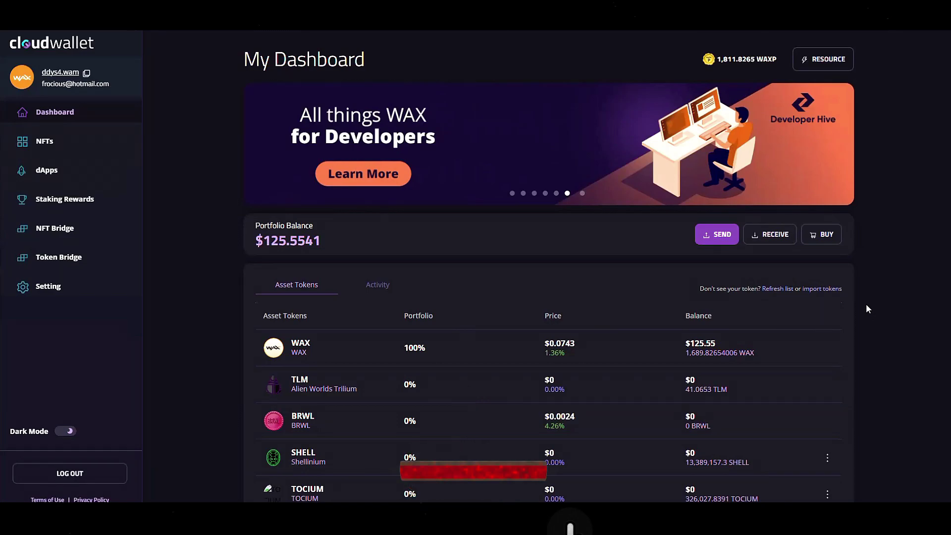
scroll(867, 308, "down", 8)
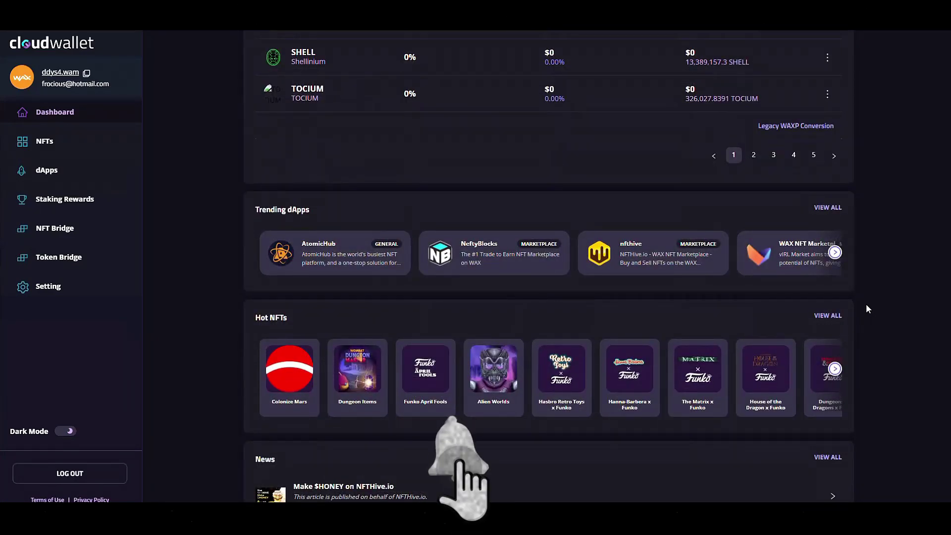
scroll(868, 309, "down", 4)
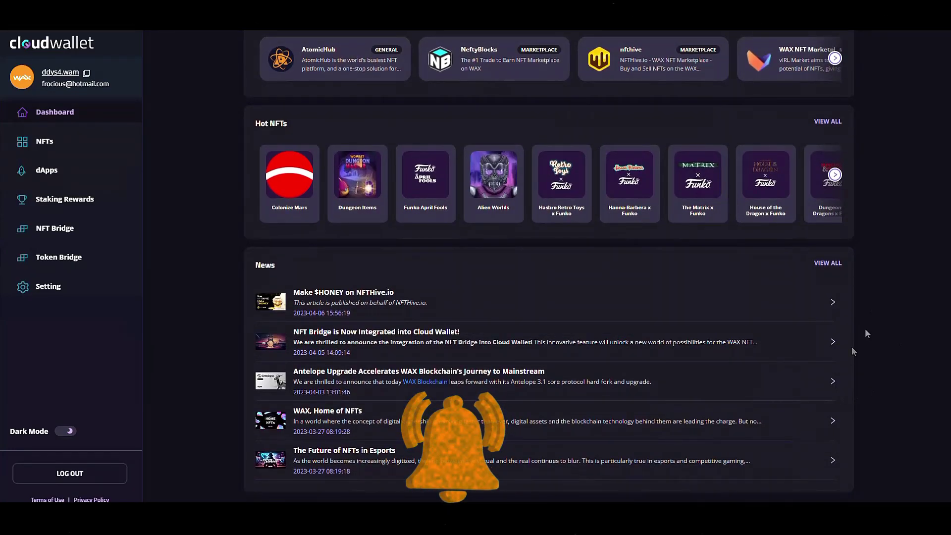
scroll(896, 320, "up", 3)
scroll(885, 250, "up", 4)
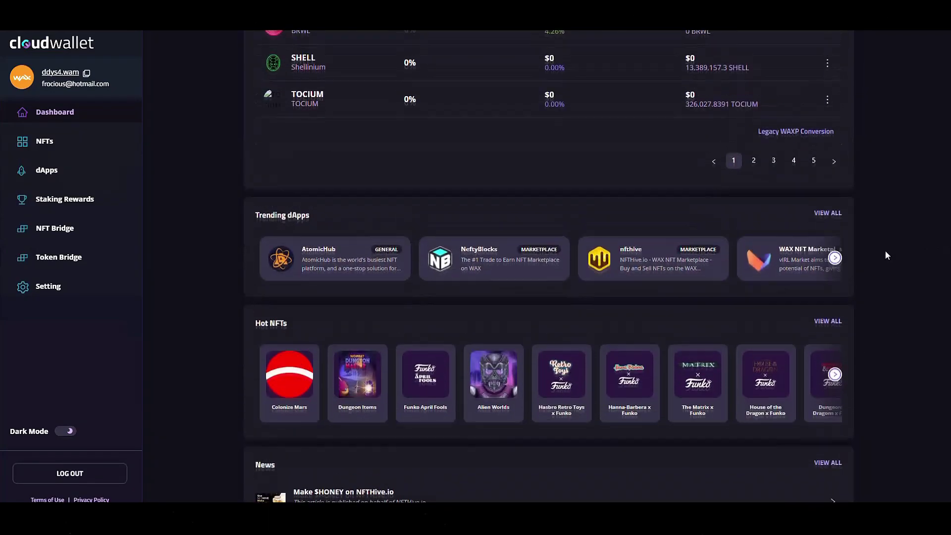
scroll(918, 272, "down", 4)
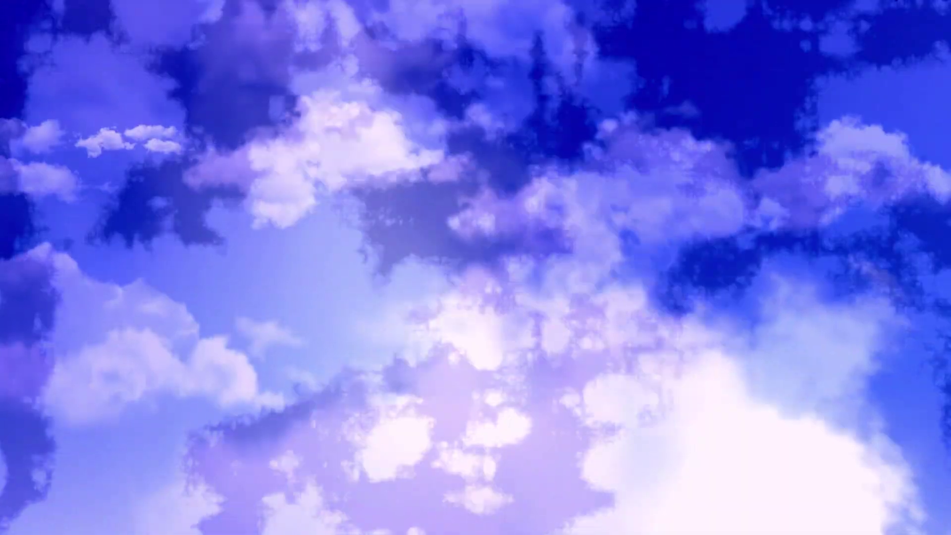